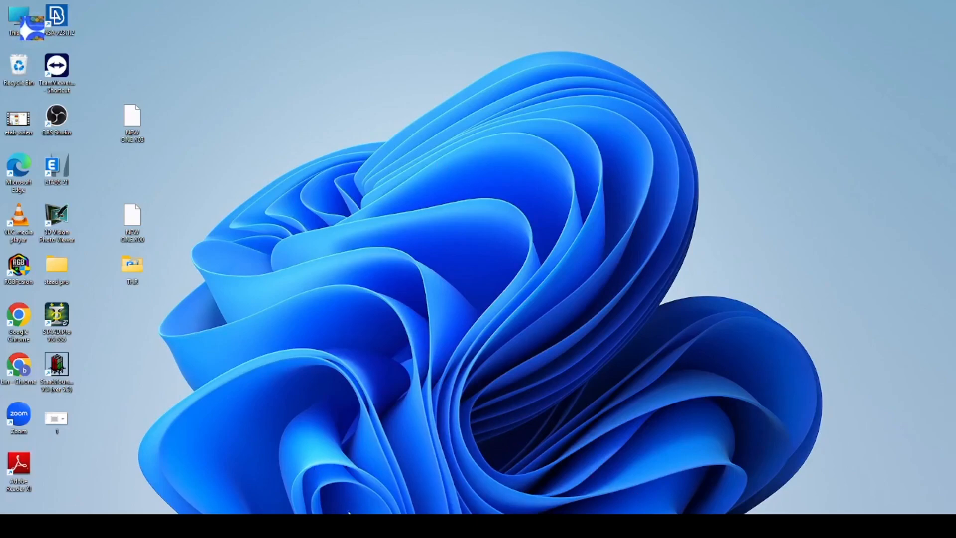
Step: Open the User Accounts page of Control Panel
key("super+s")
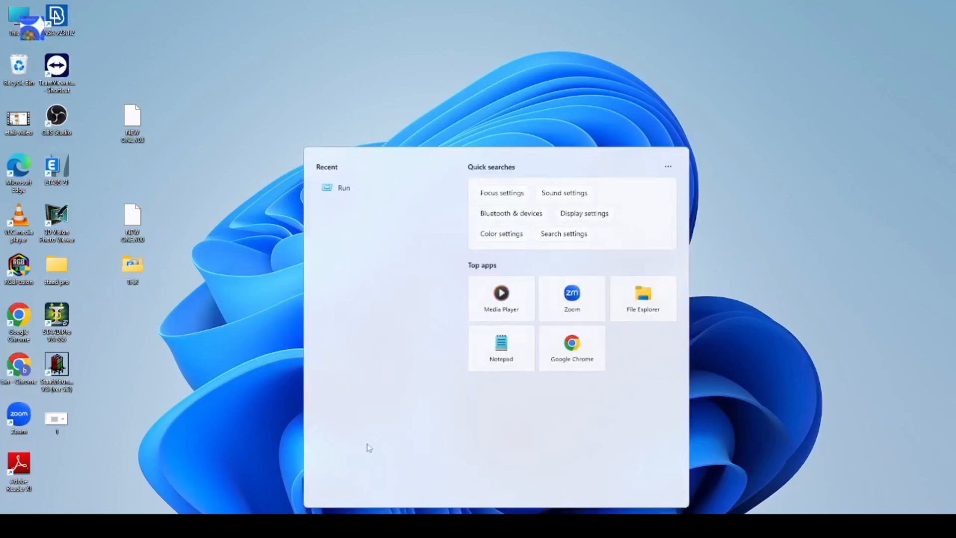
type("con")
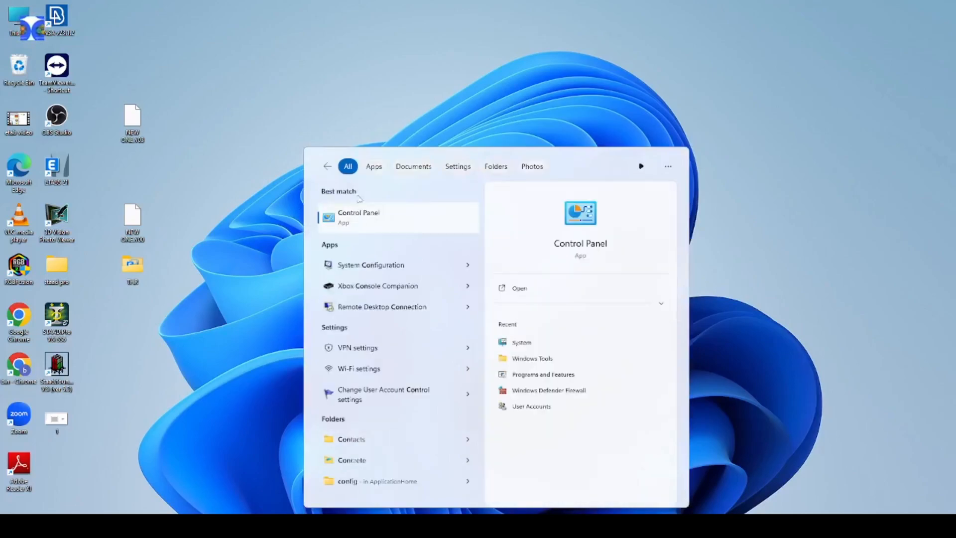
left_click(359, 215)
scroll(383, 277, "down", 1)
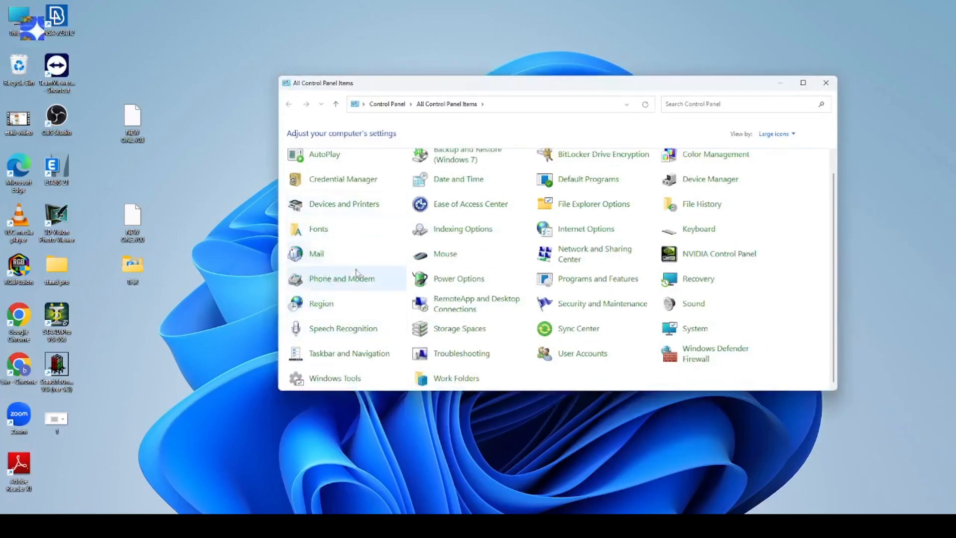
left_click(583, 354)
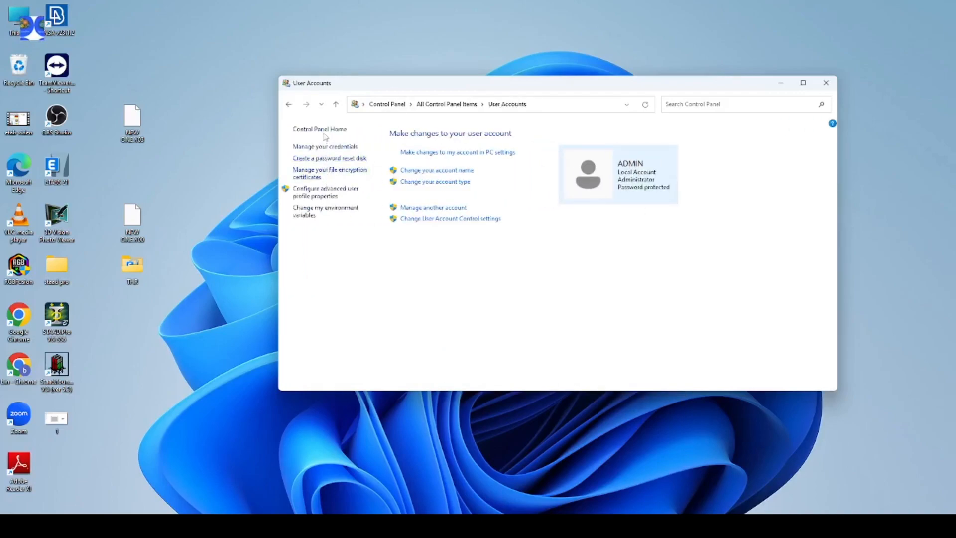
Step: View the current account's information in PC settings, and close Settings and Control Panel
left_click(442, 152)
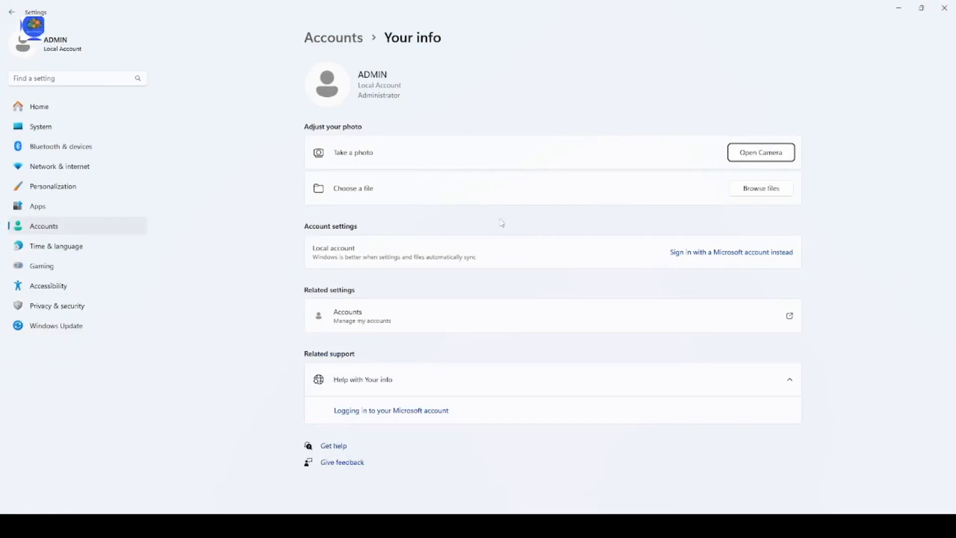
left_click(944, 8)
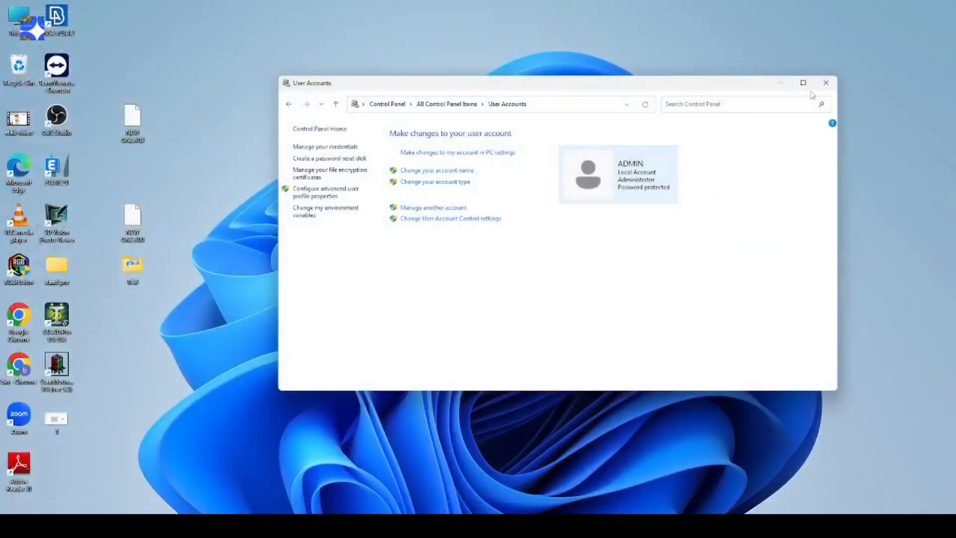
left_click(825, 83)
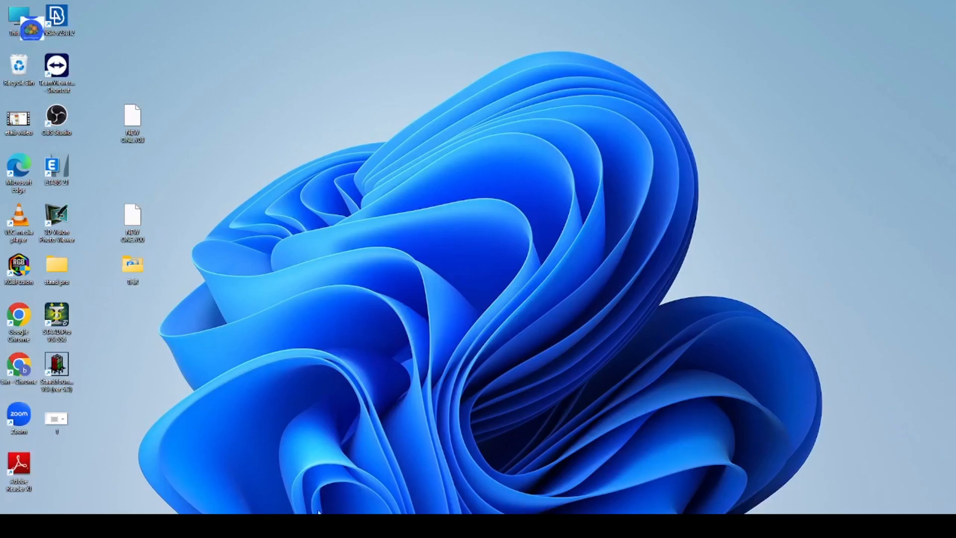
Step: Search Windows for "comp" and open Computer Management
left_click(383, 525)
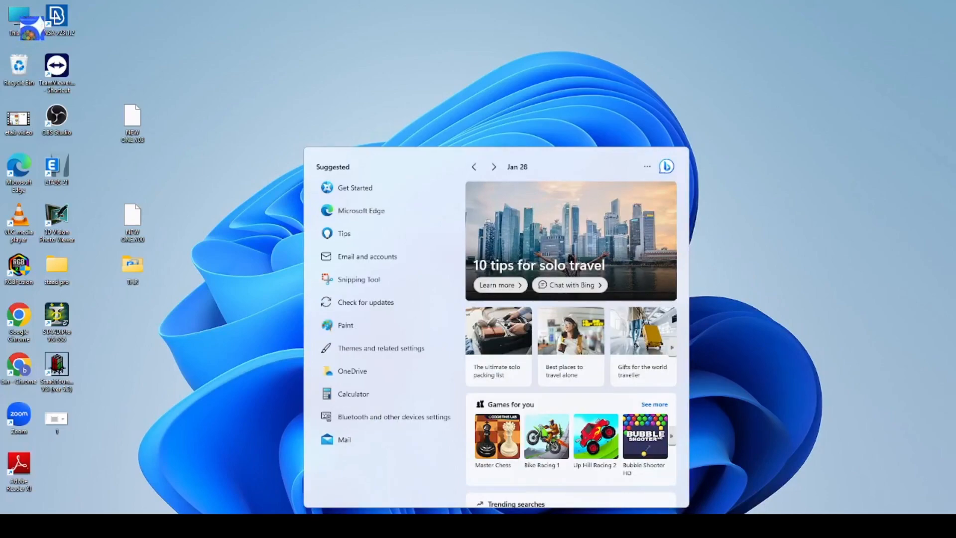
type("c")
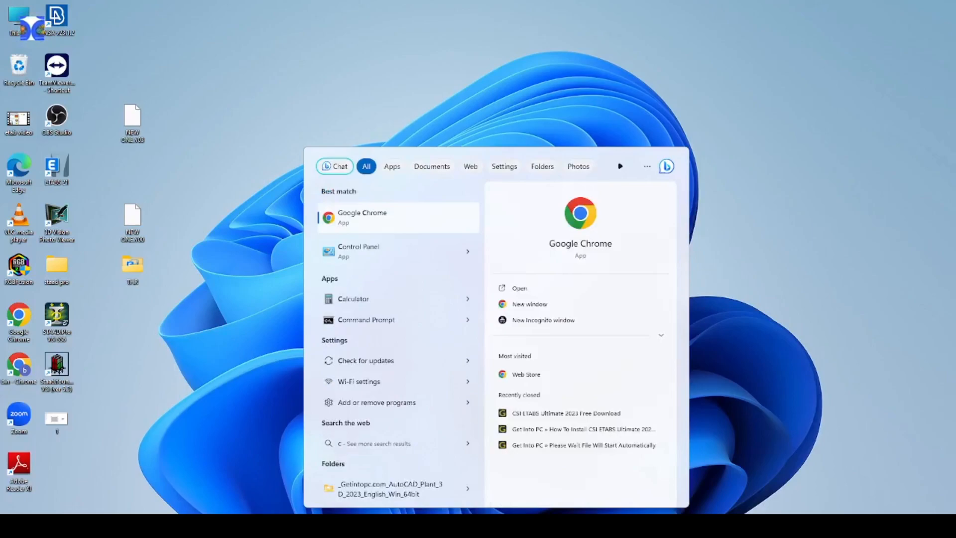
type("omp")
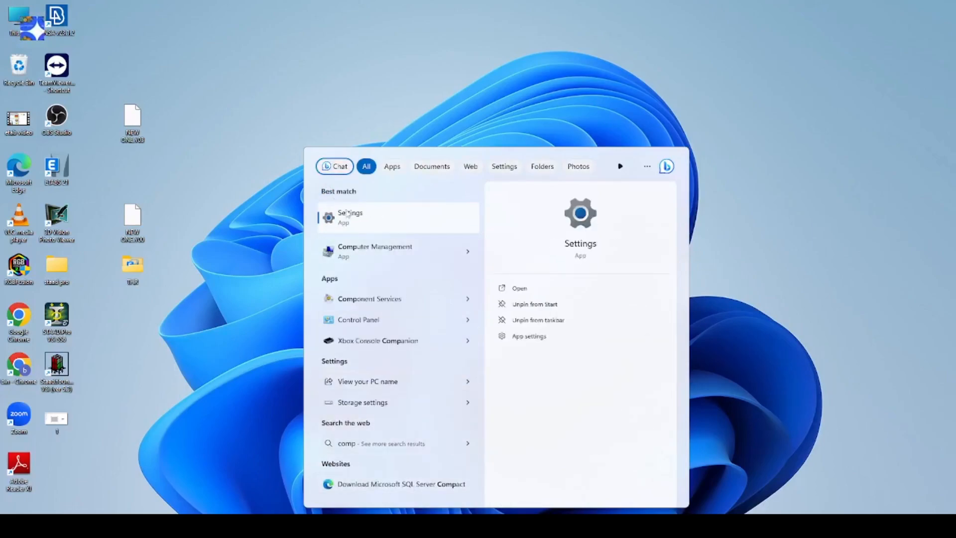
left_click(363, 248)
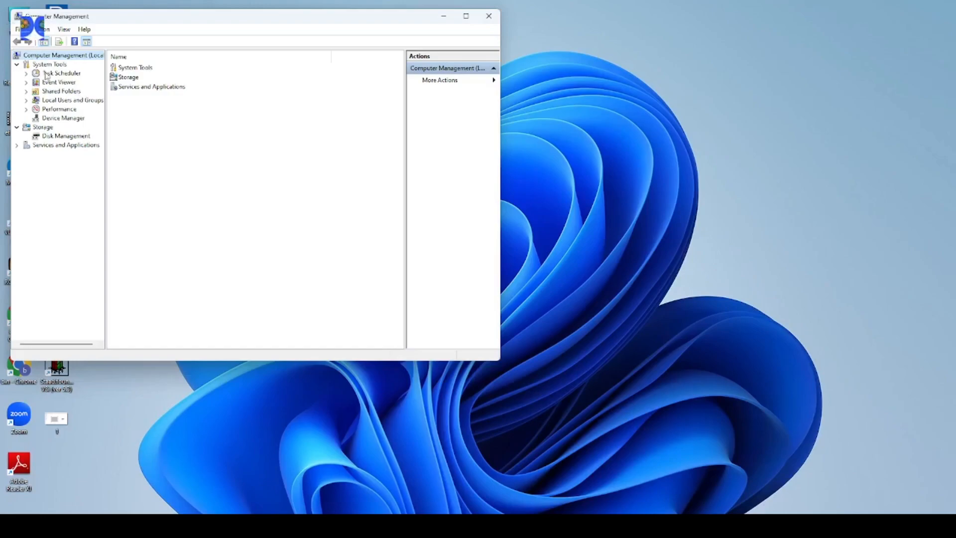
Step: Show the Users folder of Local Users and Groups under System Tools
left_click(17, 65)
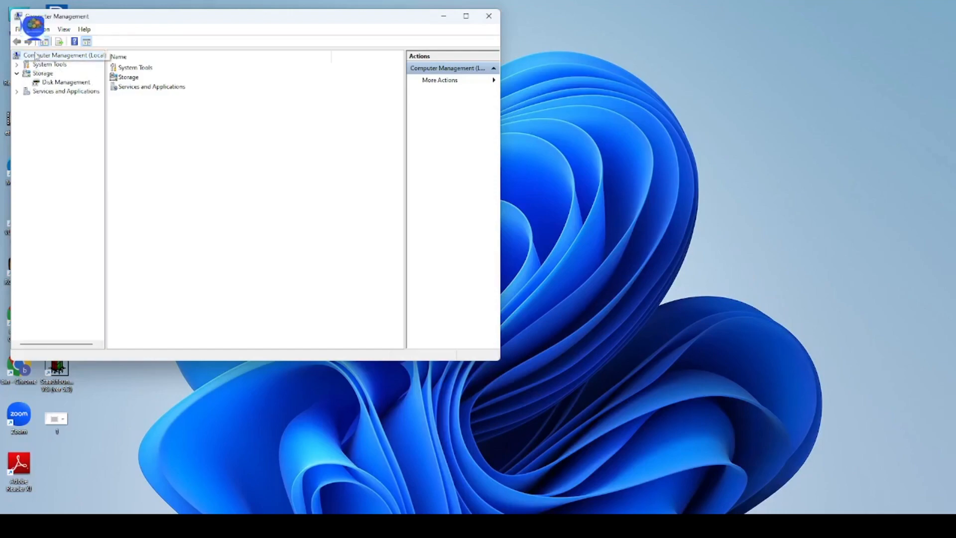
left_click(16, 74)
left_click(16, 73)
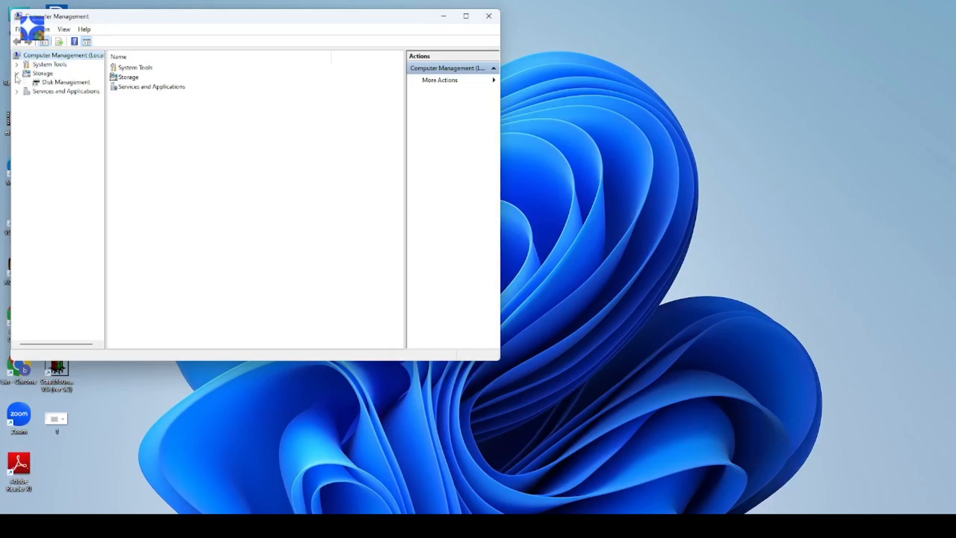
left_click(17, 64)
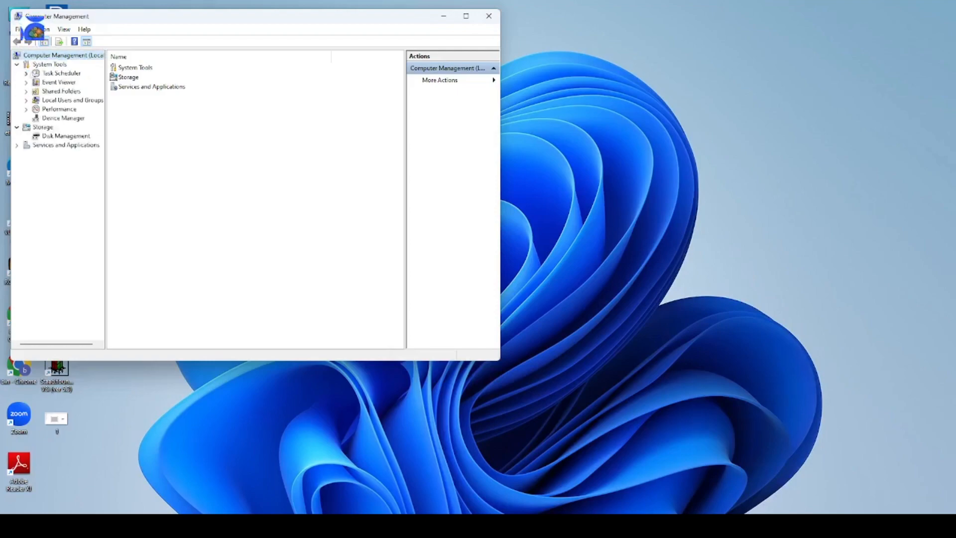
left_click(62, 92)
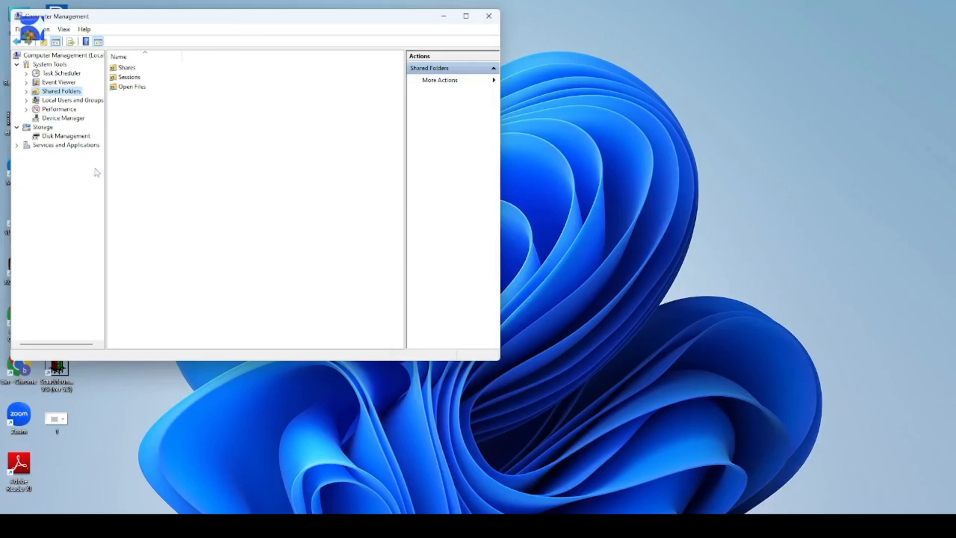
left_click(26, 101)
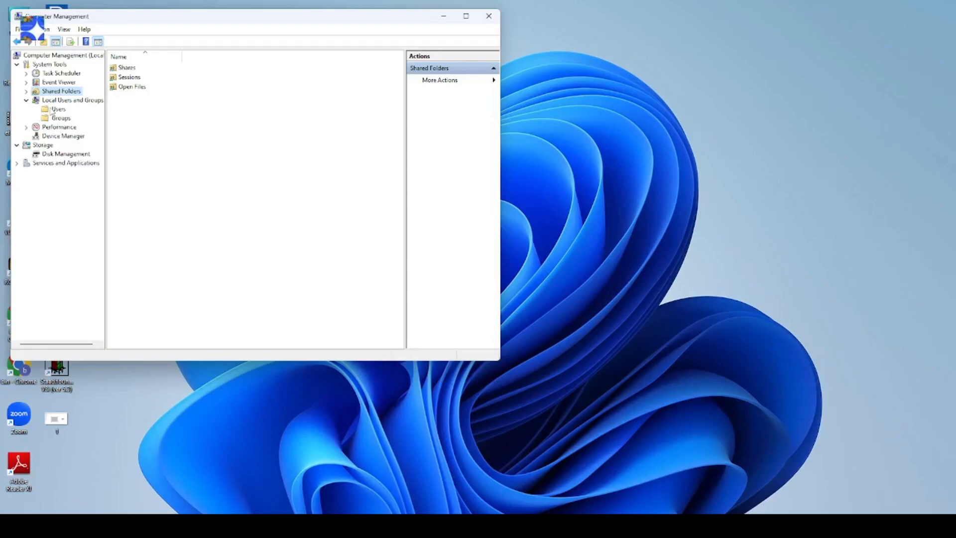
left_click(52, 110)
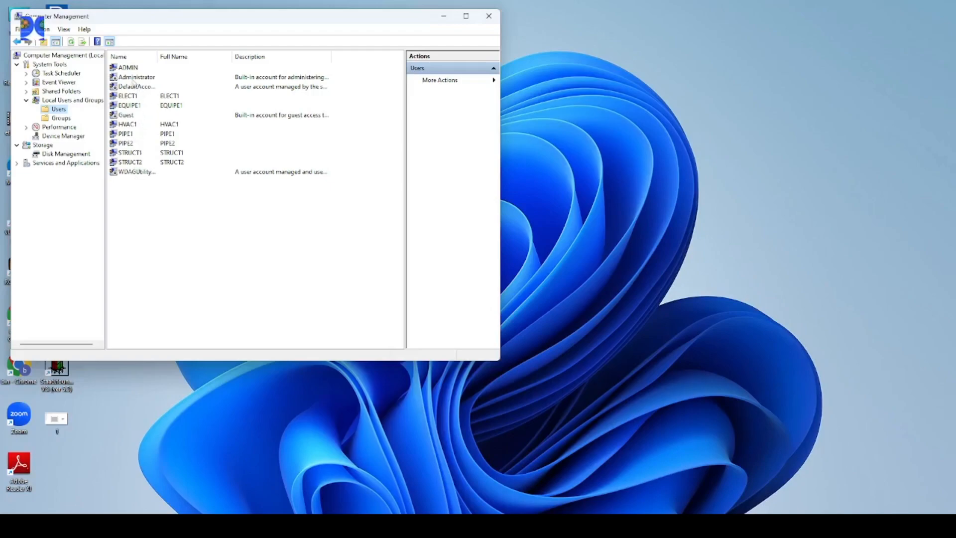
Step: Review the existing local user accounts from ADMIN to STRUCT2, widening the Name column to read the full names
left_click(129, 69)
left_click(130, 78)
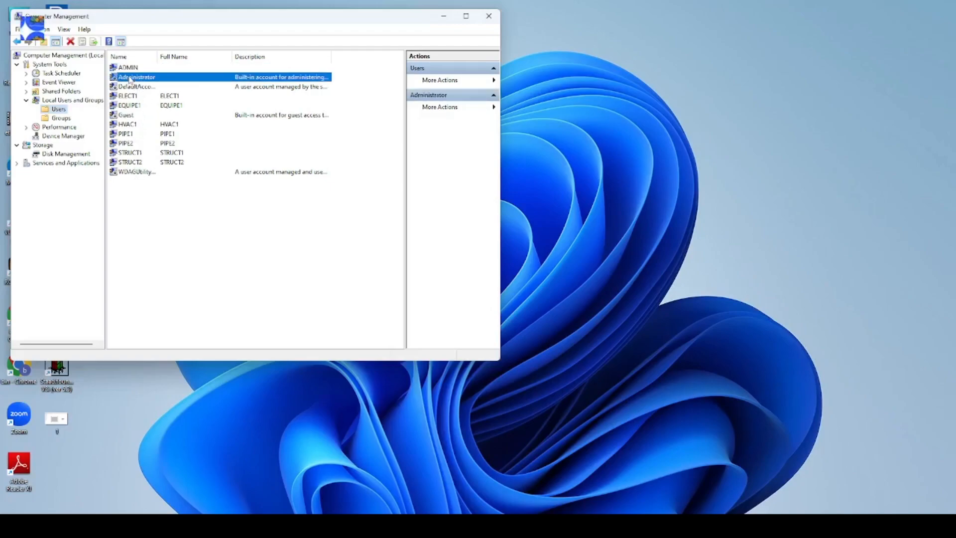
left_click(134, 86)
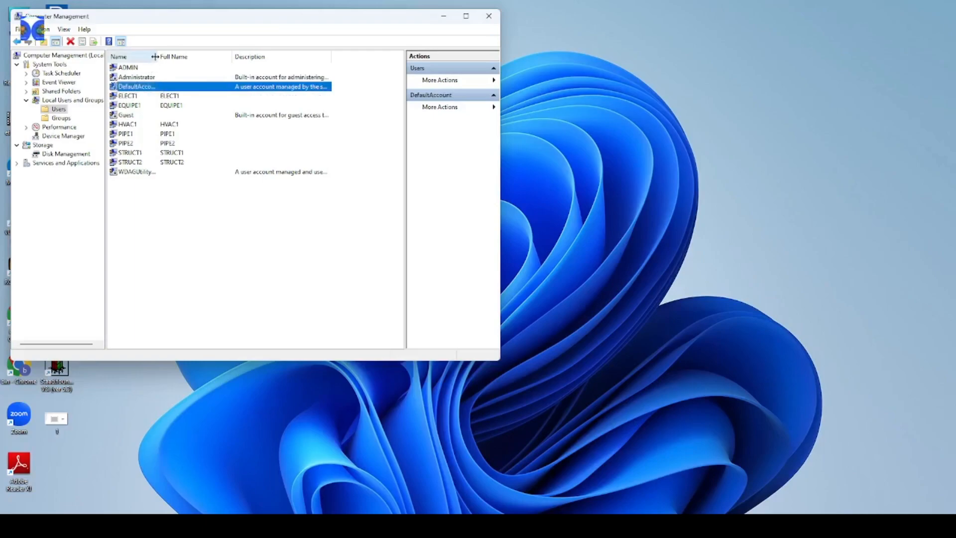
left_click_drag(157, 56, 205, 57)
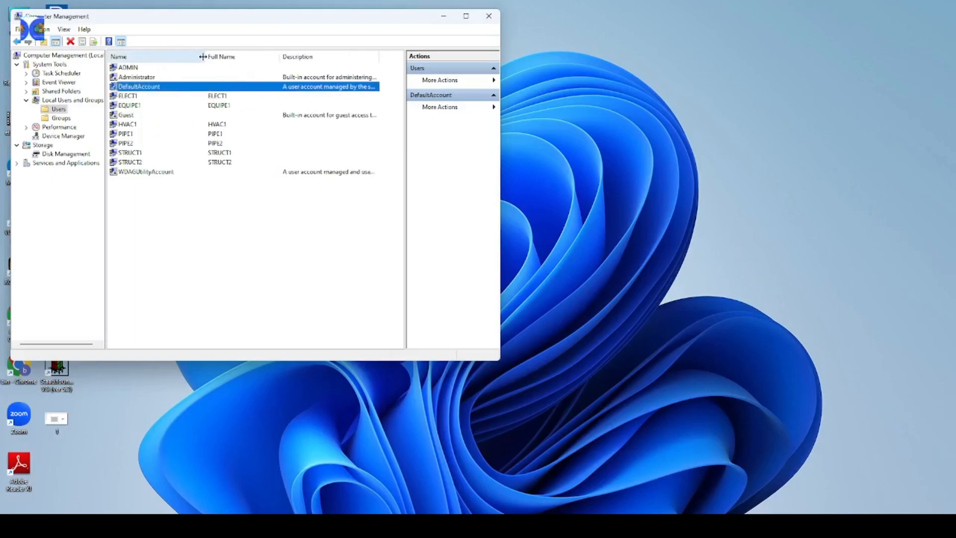
left_click(129, 96)
left_click(130, 105)
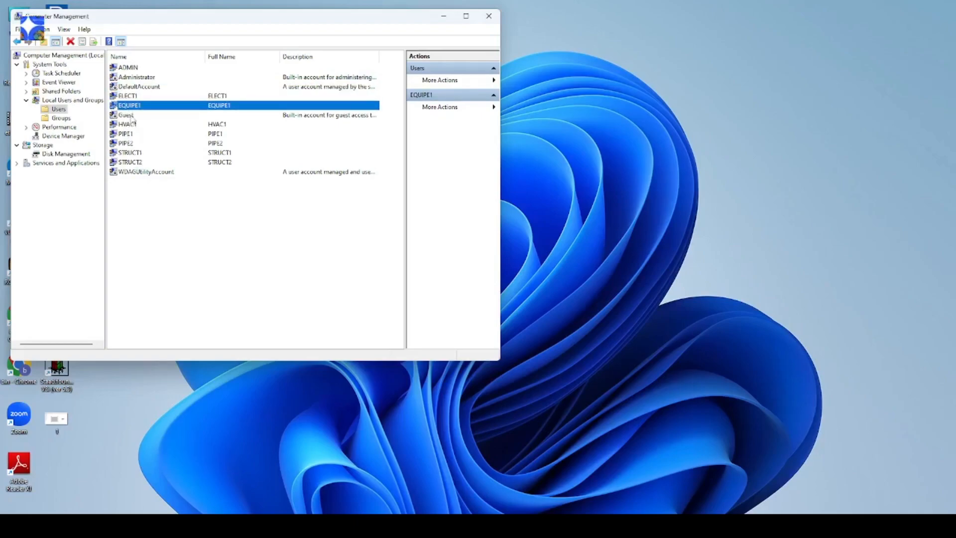
left_click(132, 113)
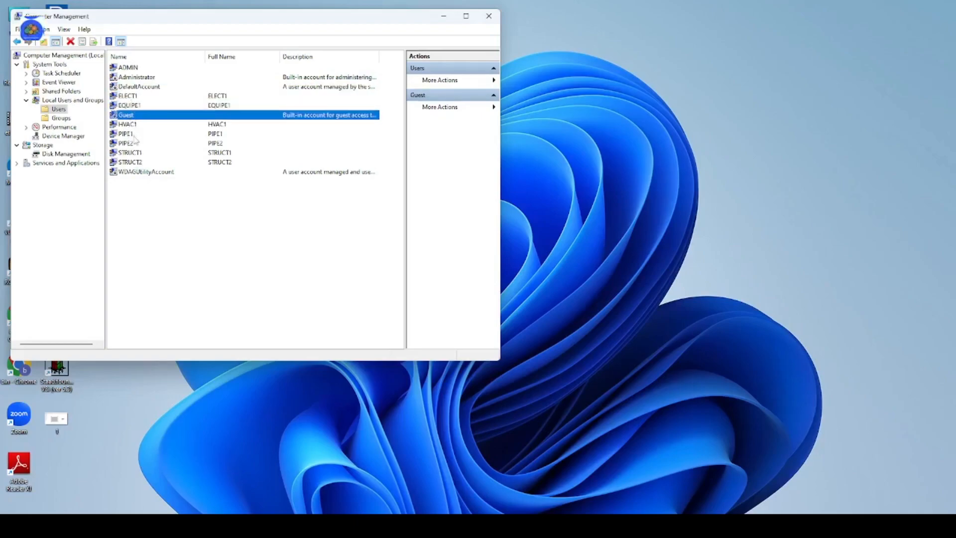
left_click(129, 97)
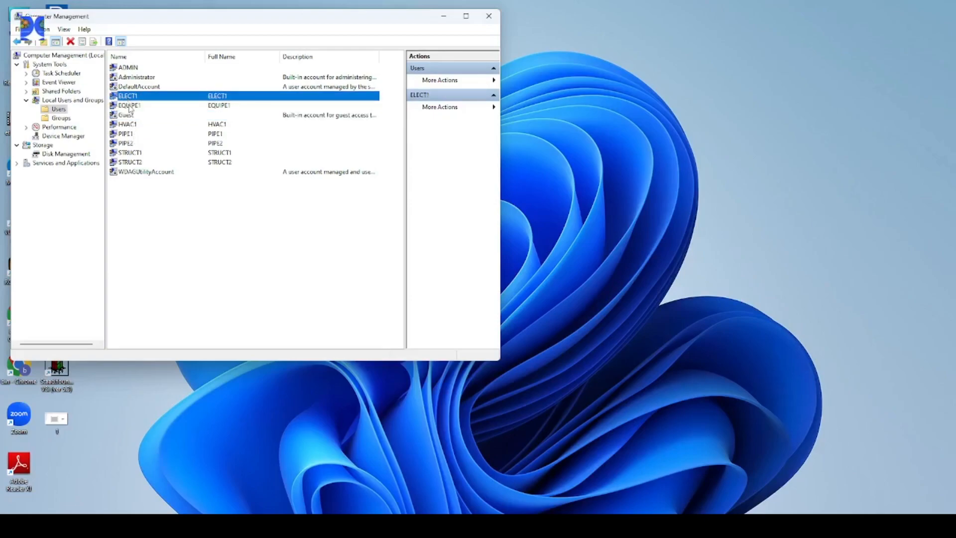
left_click(129, 108)
left_click(129, 125)
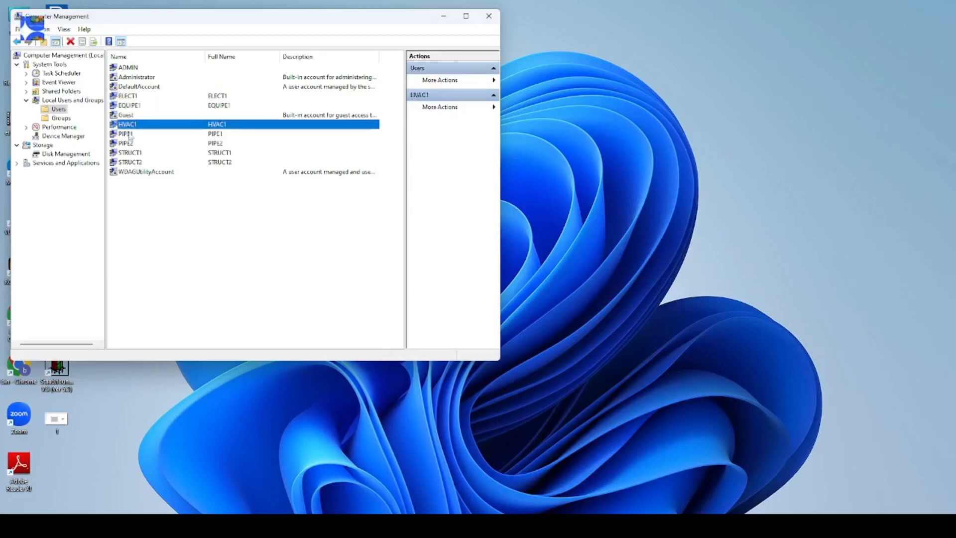
left_click(128, 135)
left_click(128, 144)
left_click(129, 153)
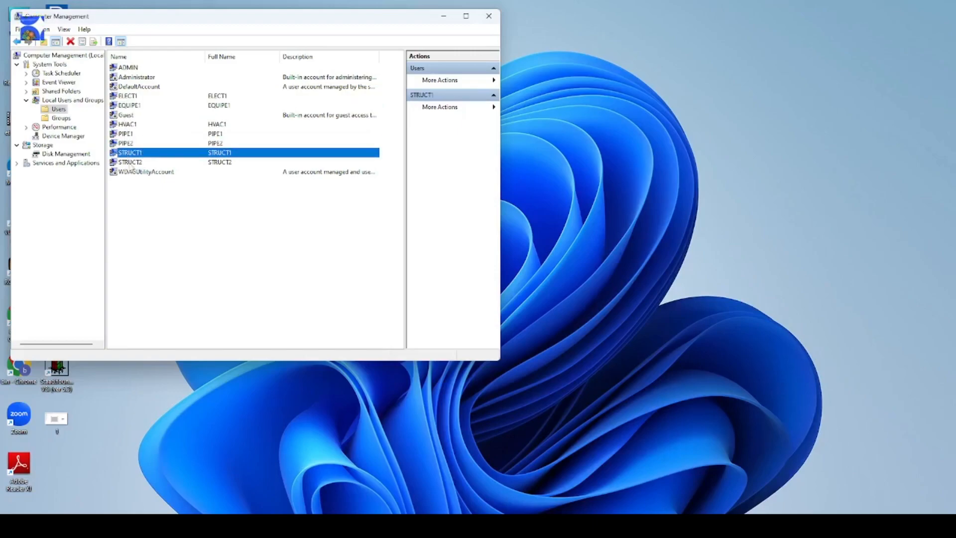
left_click(129, 163)
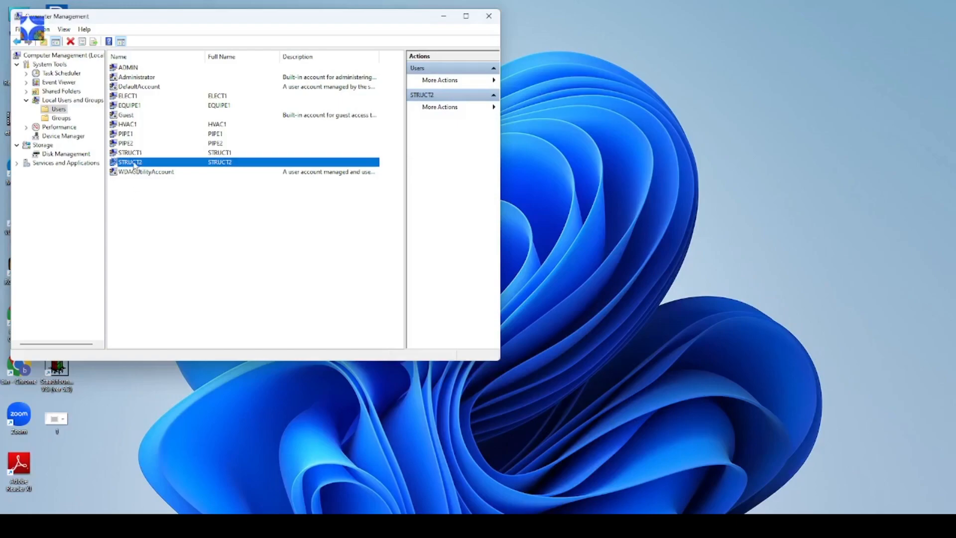
Step: Start a new local user with ELECT2 as both the user name and the full name
right_click(55, 114)
left_click(72, 118)
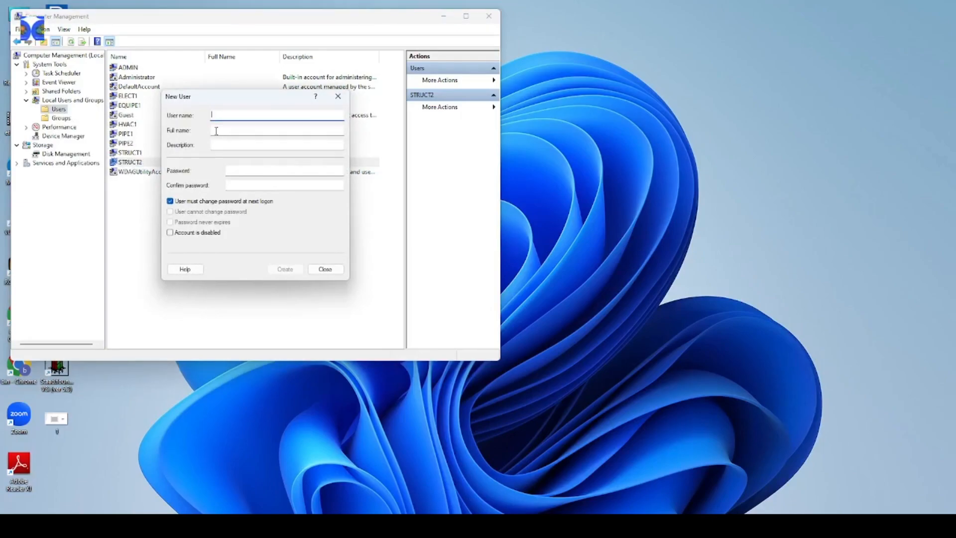
left_click_drag(213, 97, 234, 90)
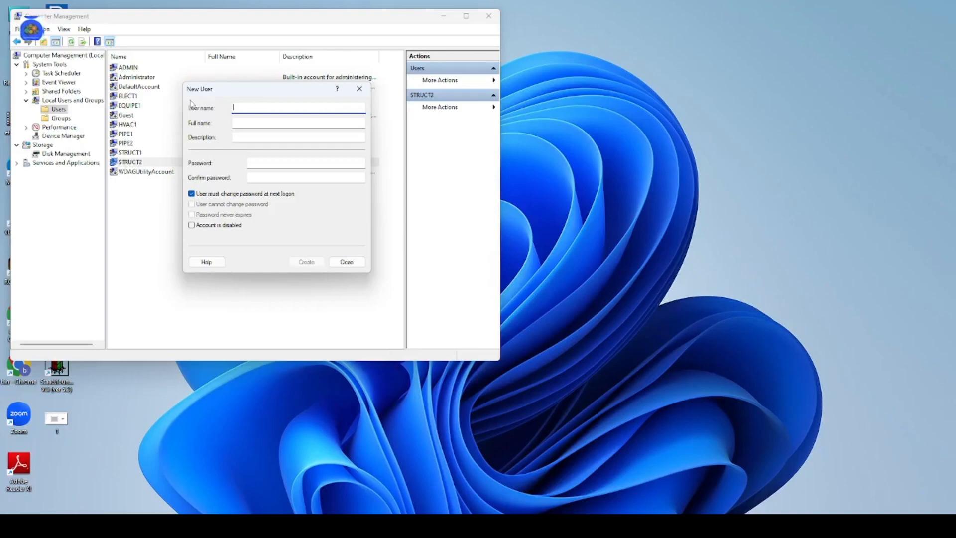
type("ELECT")
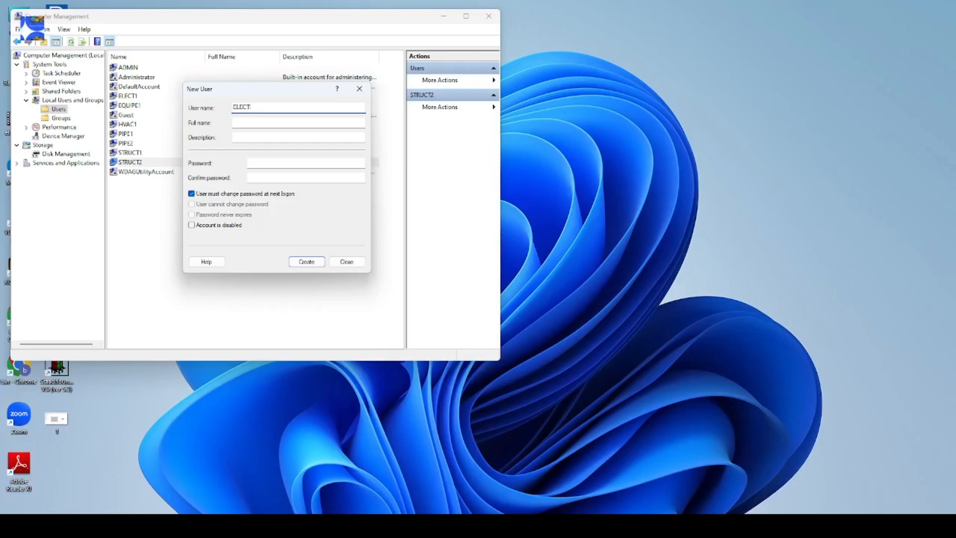
left_click(233, 122)
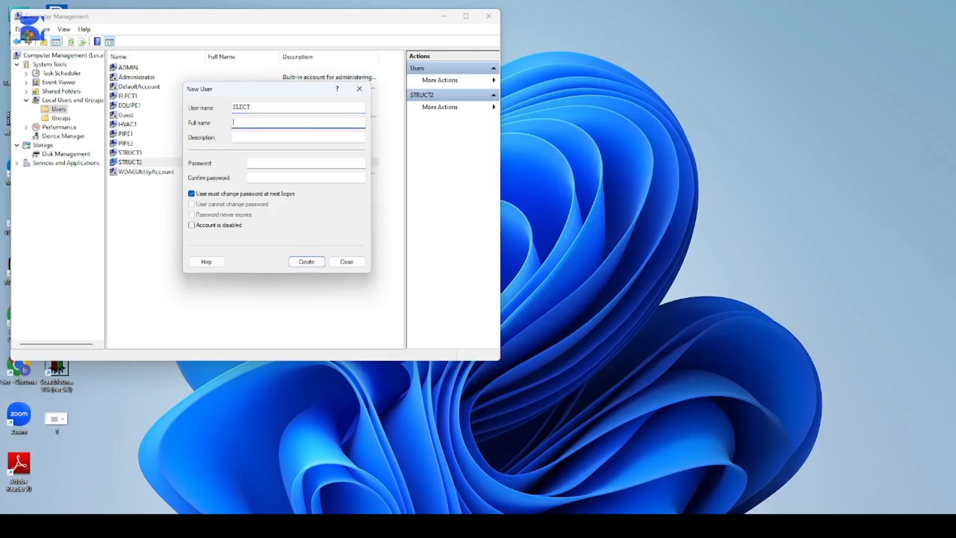
left_click(259, 109)
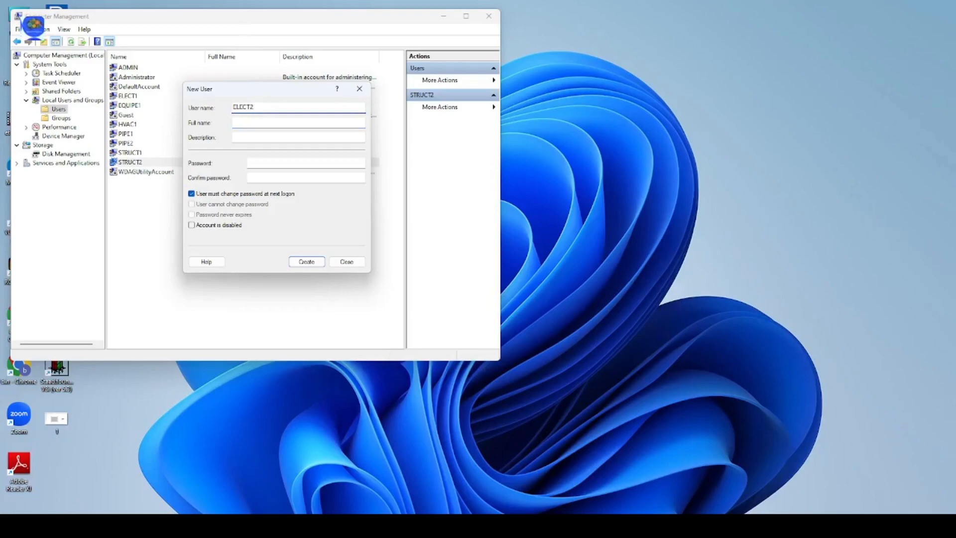
key("ctrl+a")
key("ctrl+c")
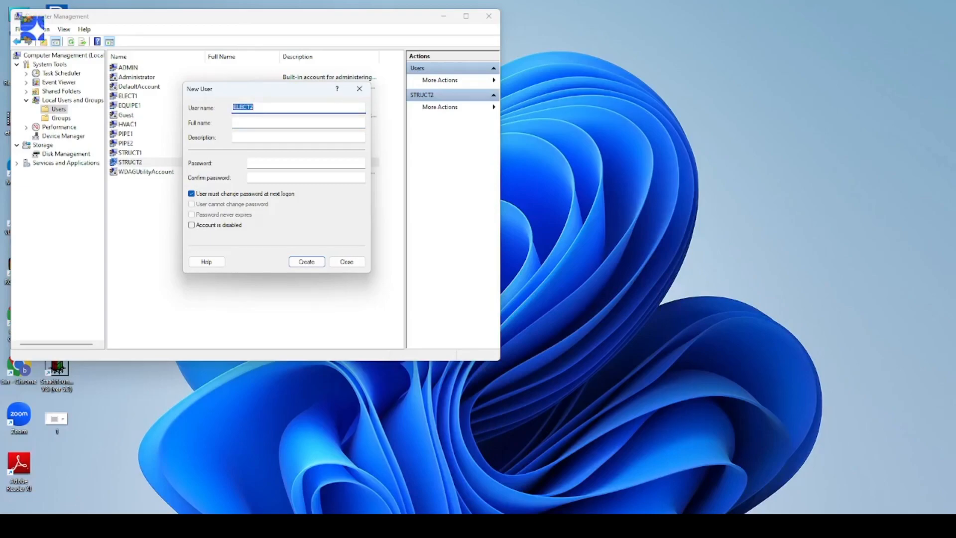
left_click(248, 124)
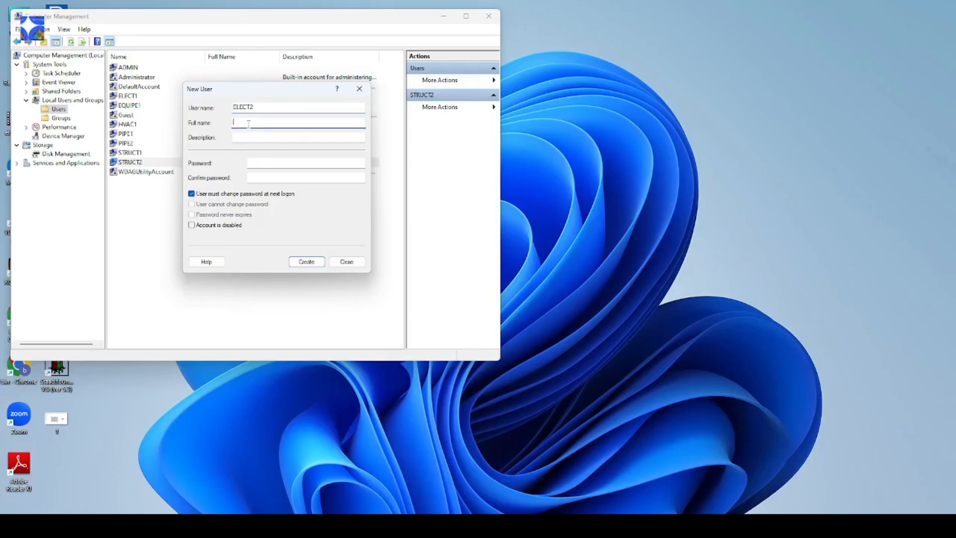
key("ctrl+v")
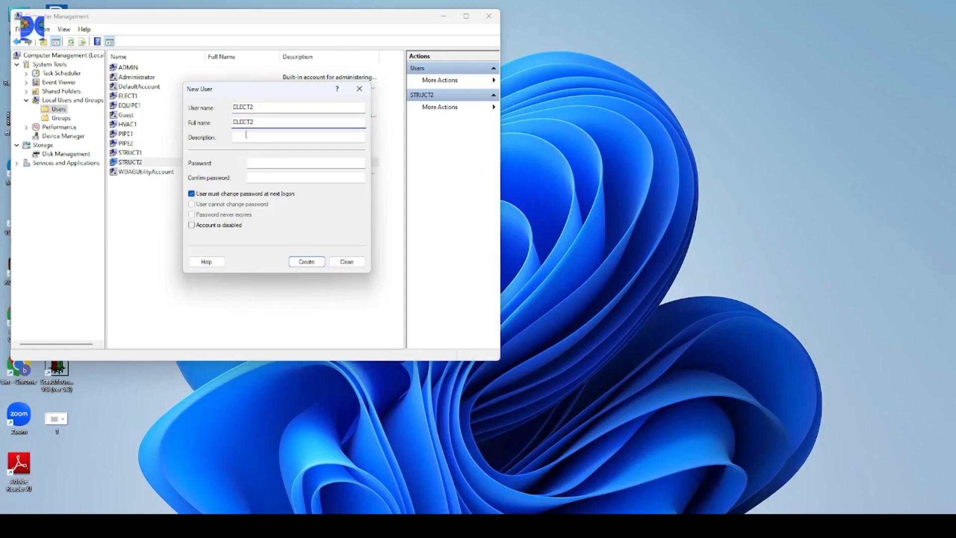
Step: Enter and confirm the account password for the new ELECT2 user
left_click(264, 163)
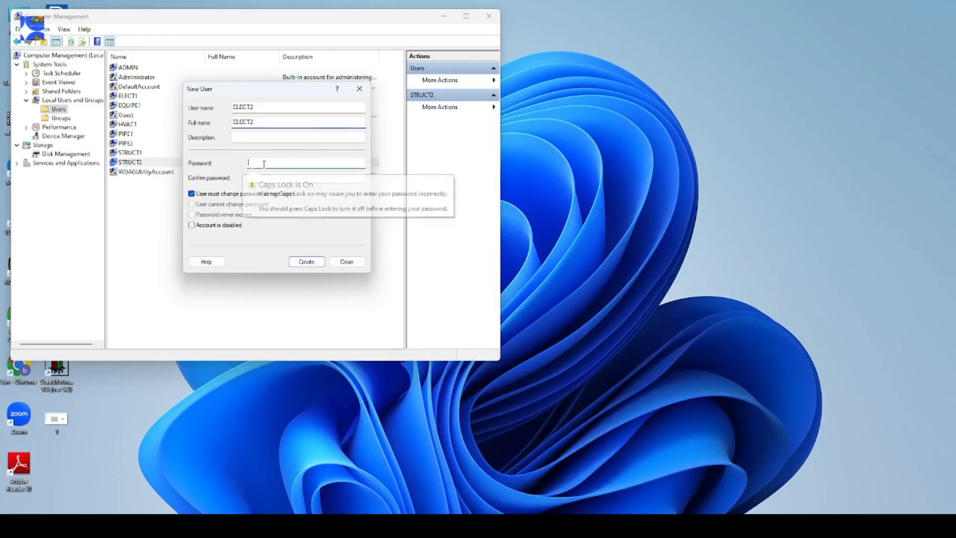
type("••••••")
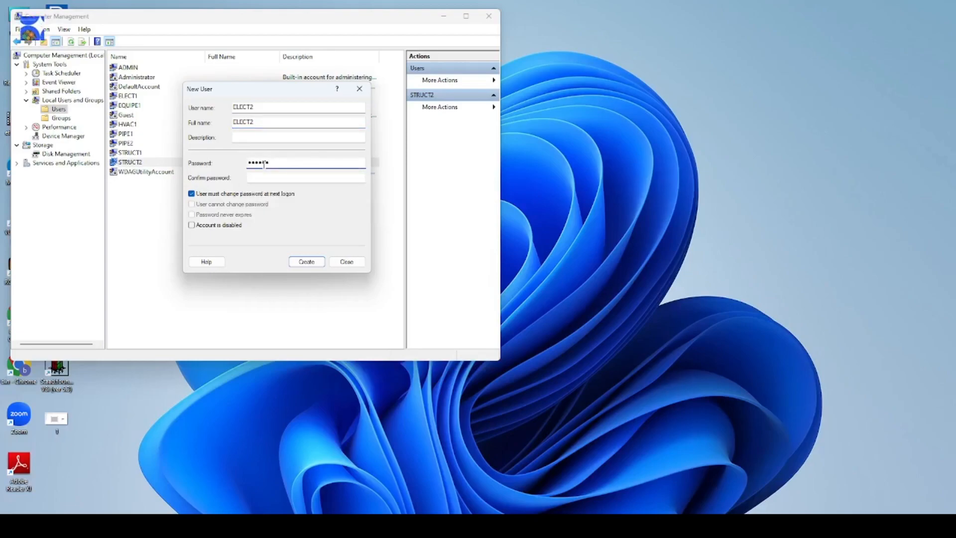
left_click(255, 178)
type("••••••")
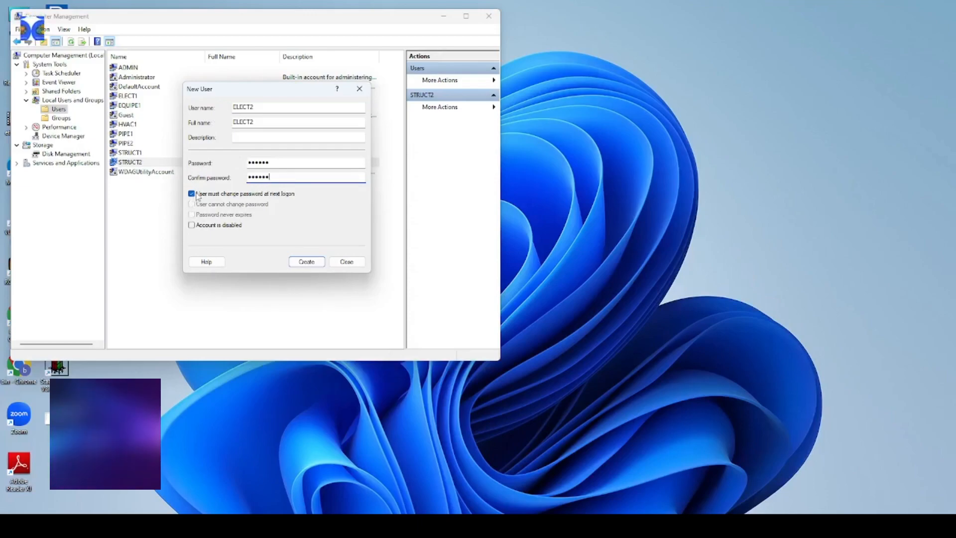
Step: Mark the new account as disabled, create it, and select ELECT2 in the user list
left_click(197, 225)
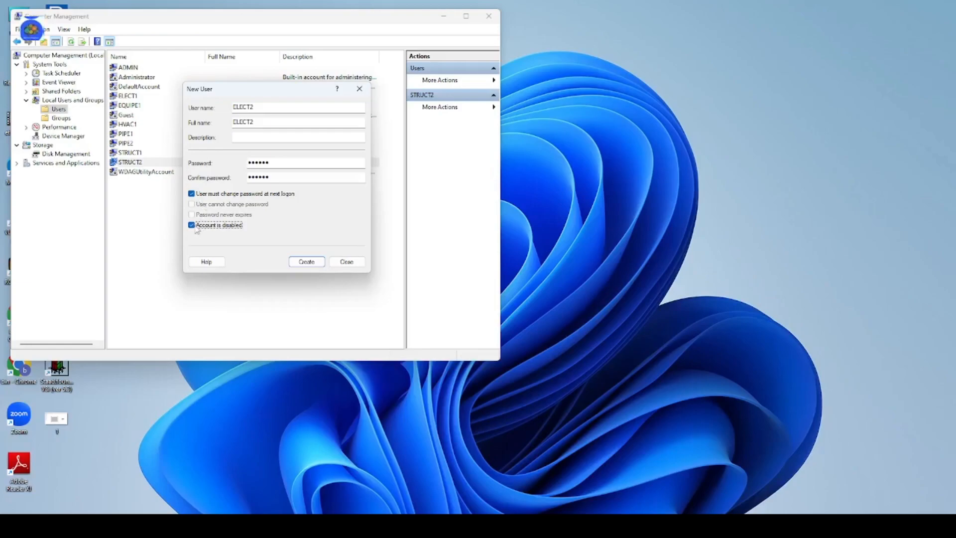
left_click(305, 263)
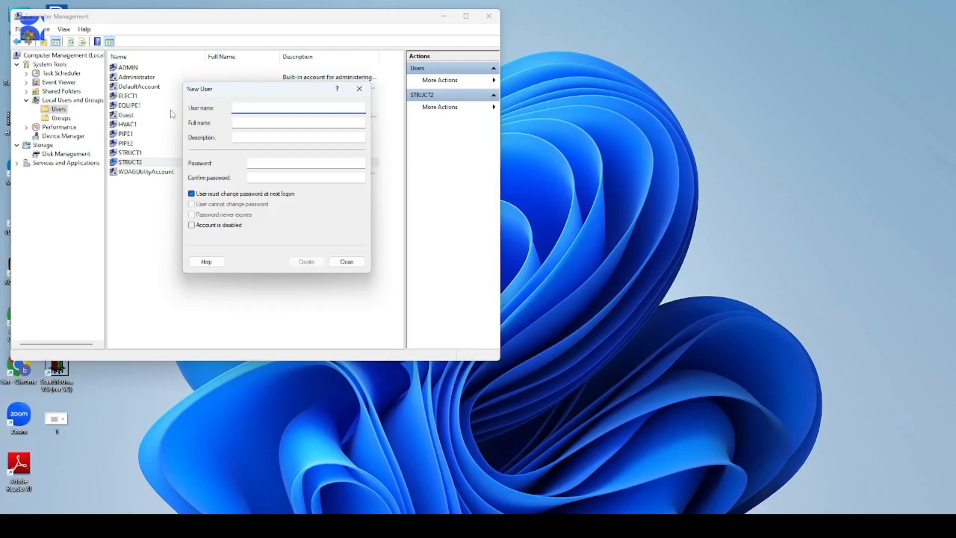
left_click(346, 262)
left_click(128, 106)
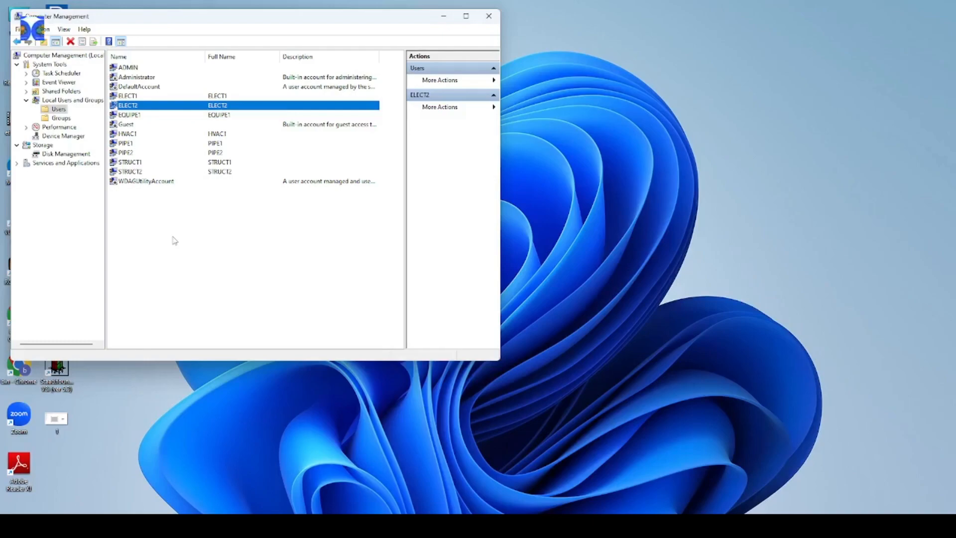
Step: Show the local groups and look through PIPE, PROJECTA, S3DADMINS and S3DUSERS
left_click(60, 118)
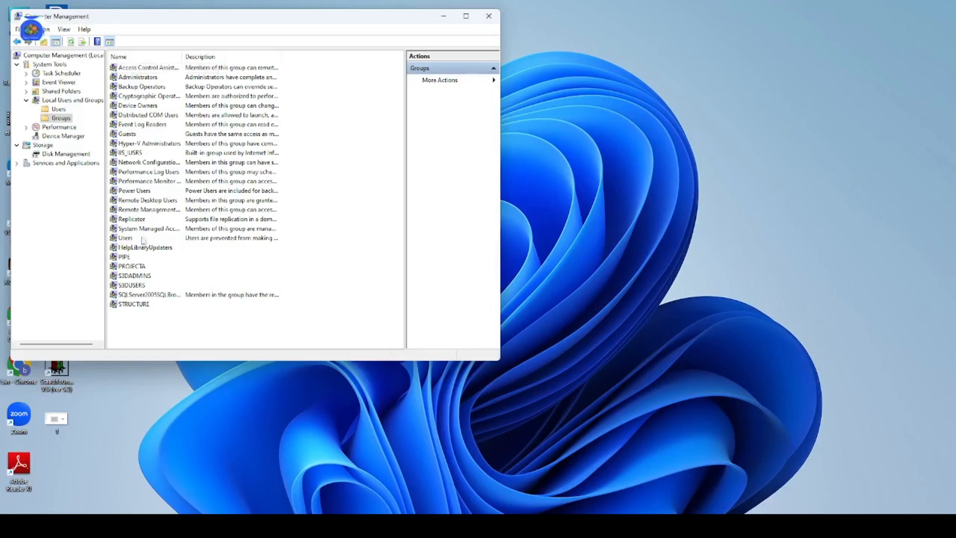
left_click(128, 257)
left_click(134, 267)
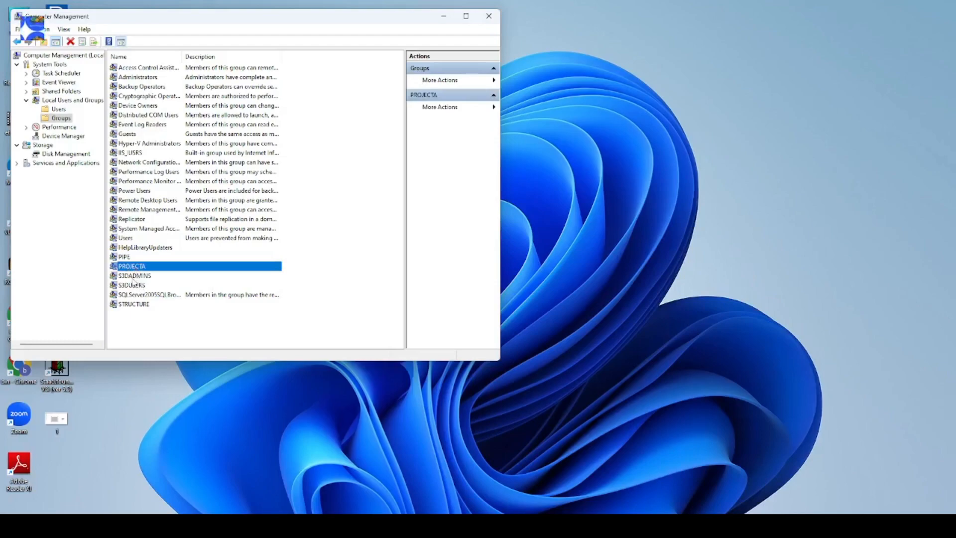
left_click(132, 278)
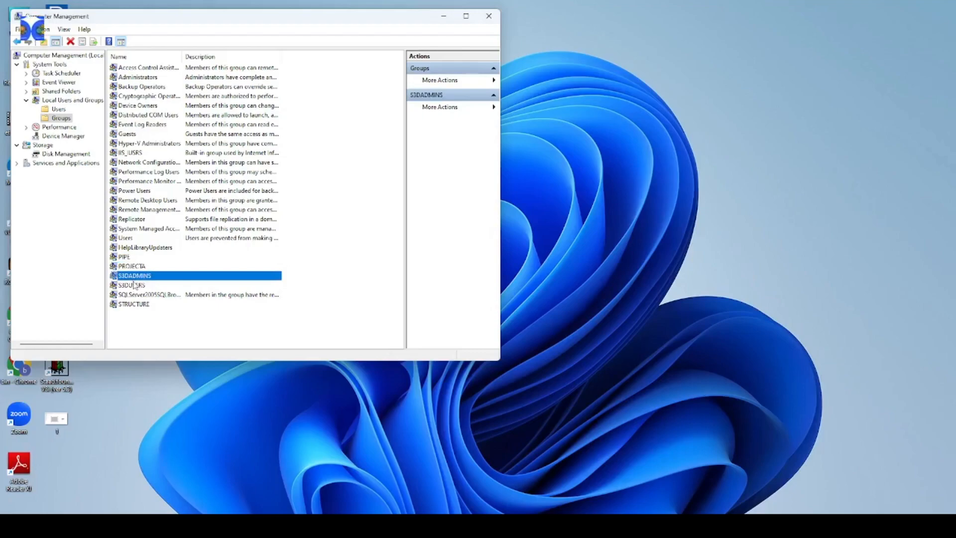
left_click(133, 287)
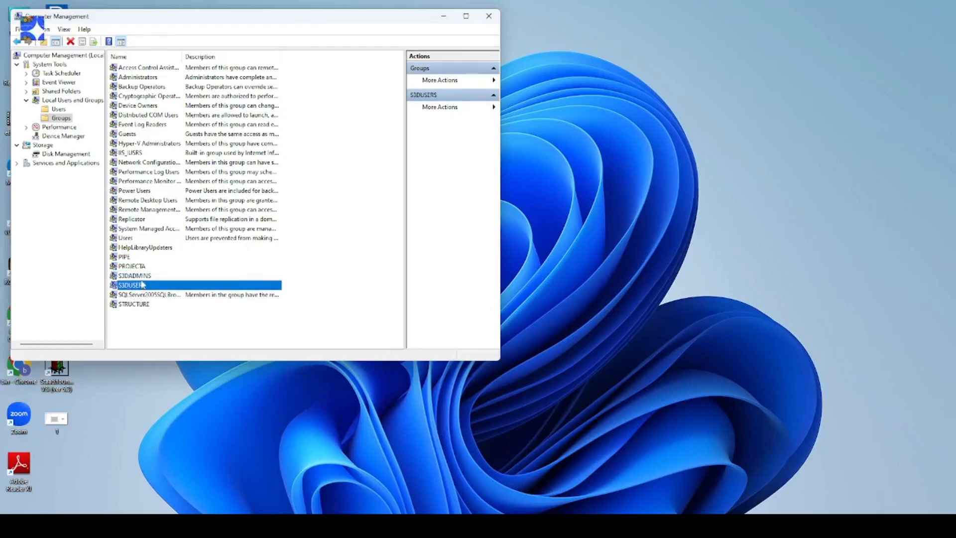
Step: Open the properties of the S3DADMINS group and review its individual members
left_click(143, 279)
right_click(142, 279)
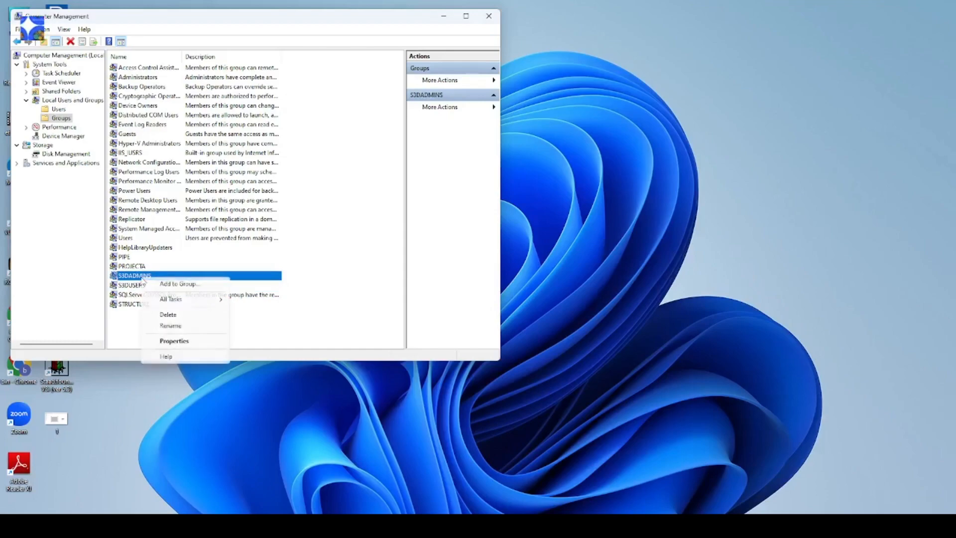
left_click(188, 341)
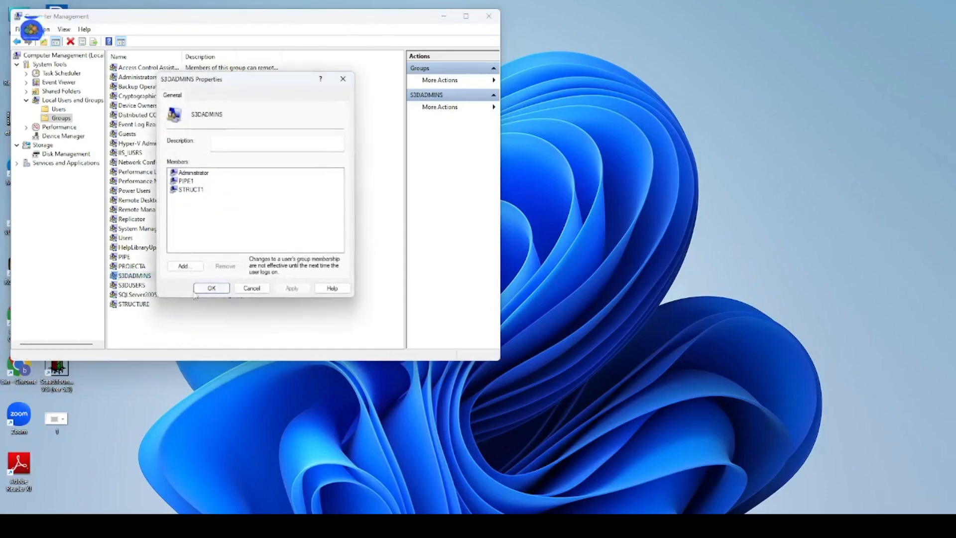
left_click(187, 181)
left_click(188, 190)
left_click(188, 182)
left_click(190, 173)
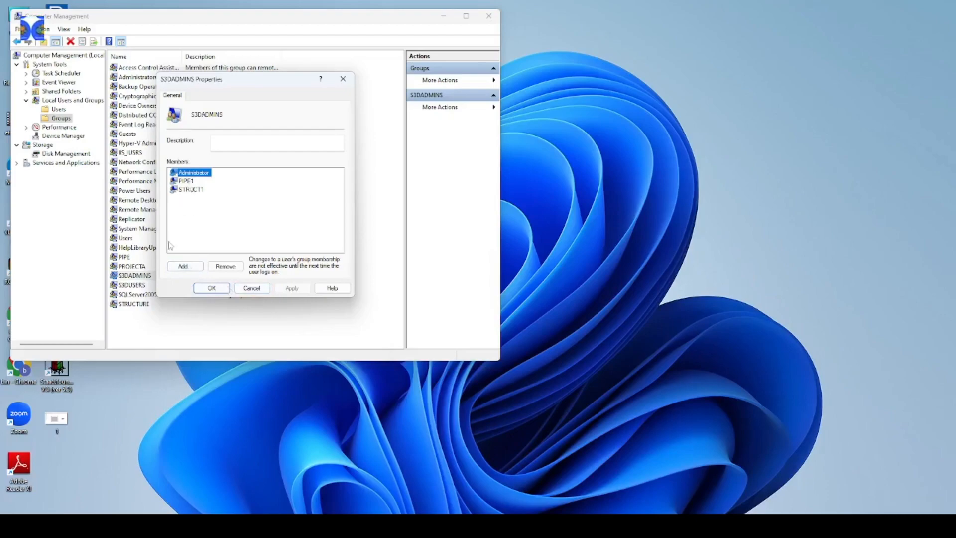
left_click(182, 182)
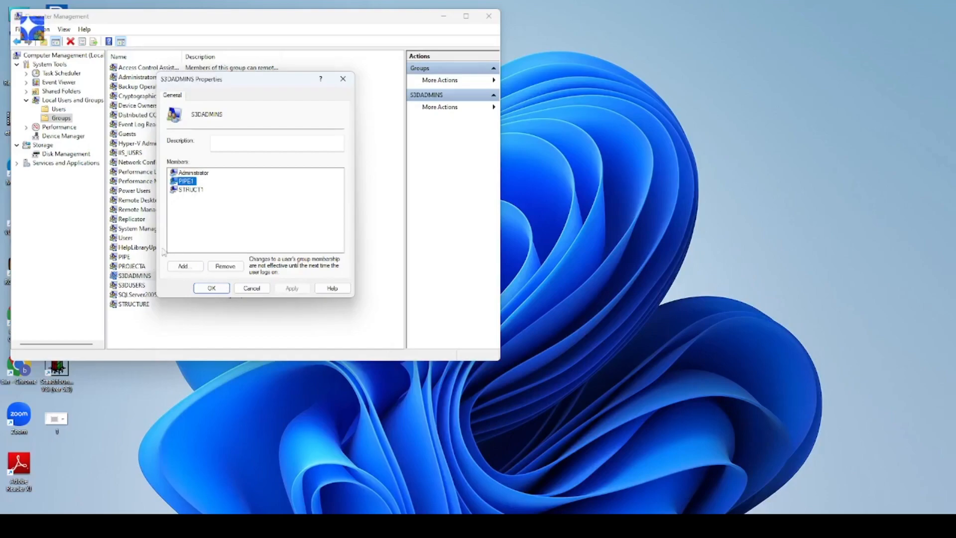
Step: Try to add ELECT2 to the S3DADMINS group using the advanced user search
left_click(185, 265)
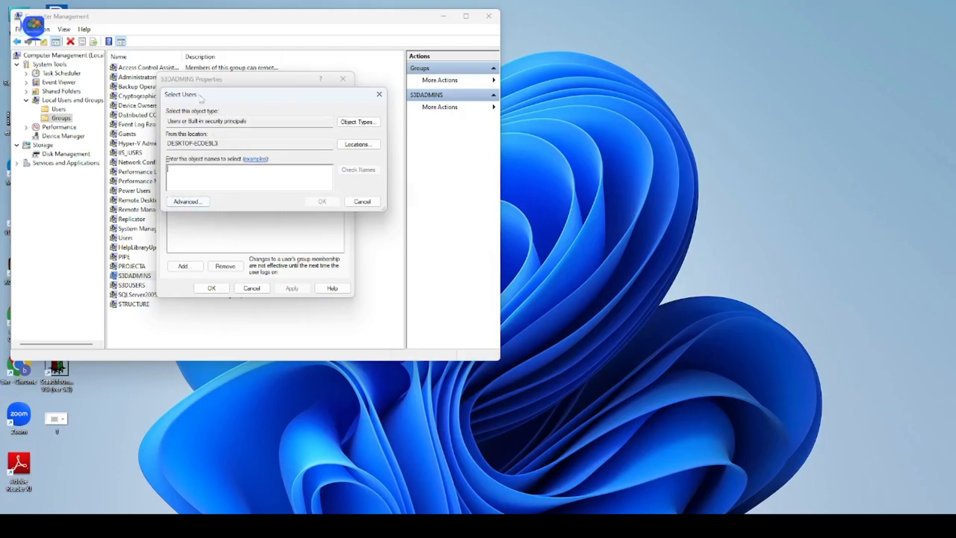
left_click_drag(200, 98, 326, 88)
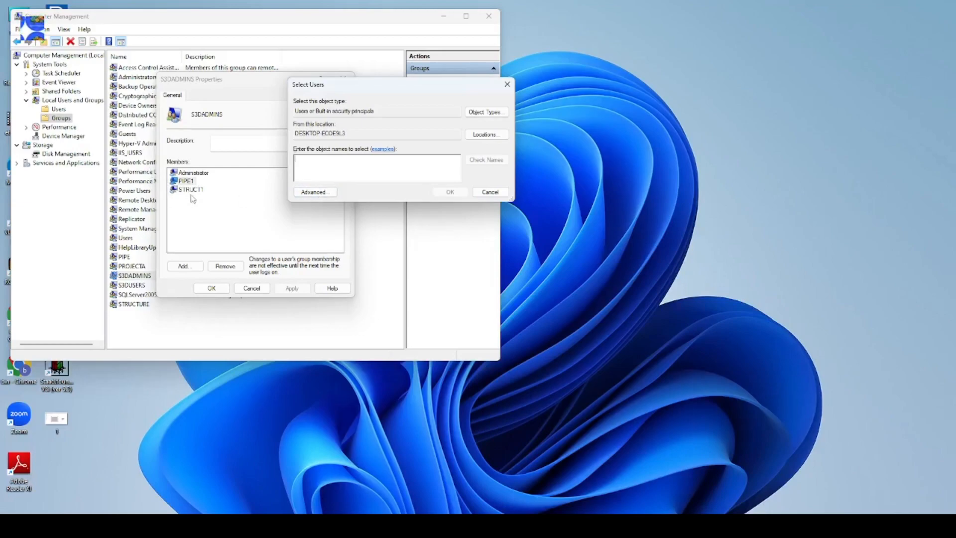
left_click(314, 192)
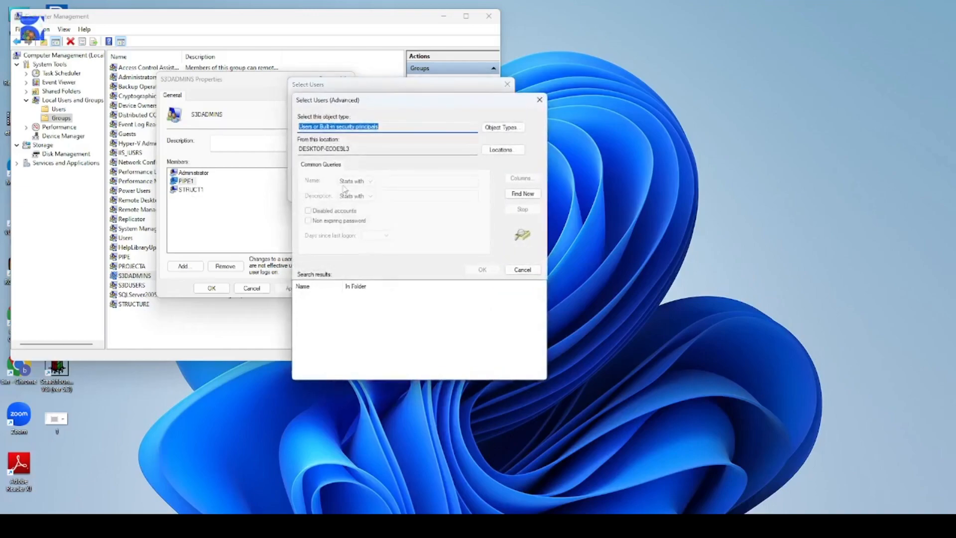
left_click_drag(360, 106, 599, 50)
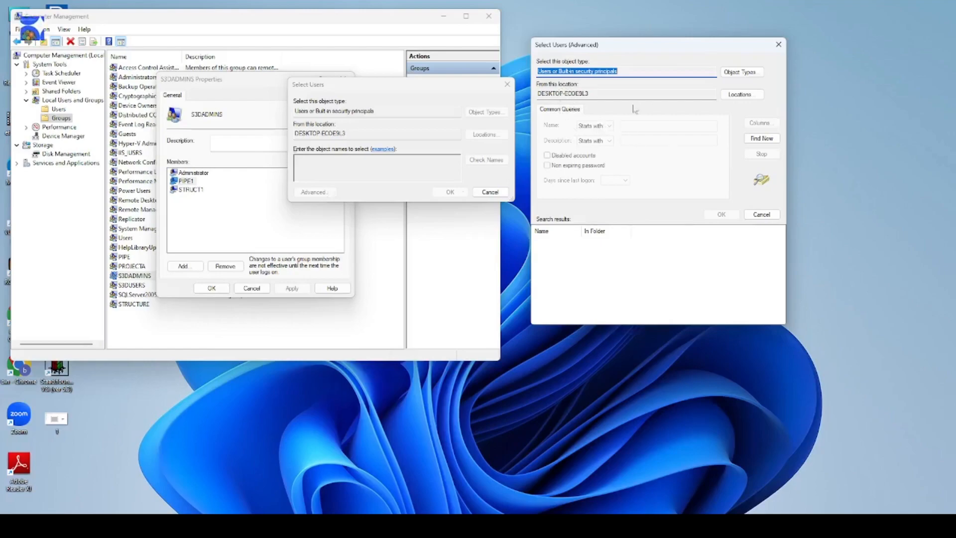
left_click(760, 139)
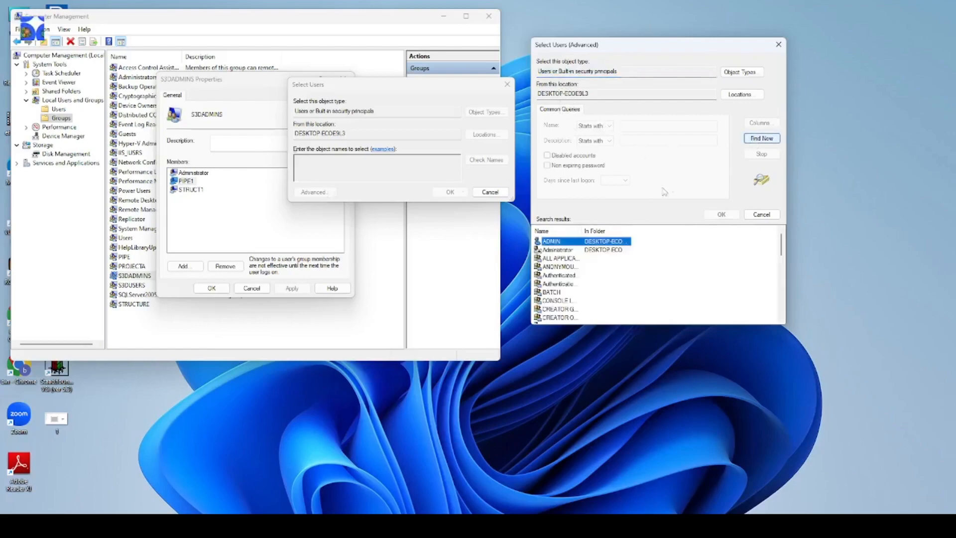
scroll(566, 272, "down", 3)
left_click(562, 275)
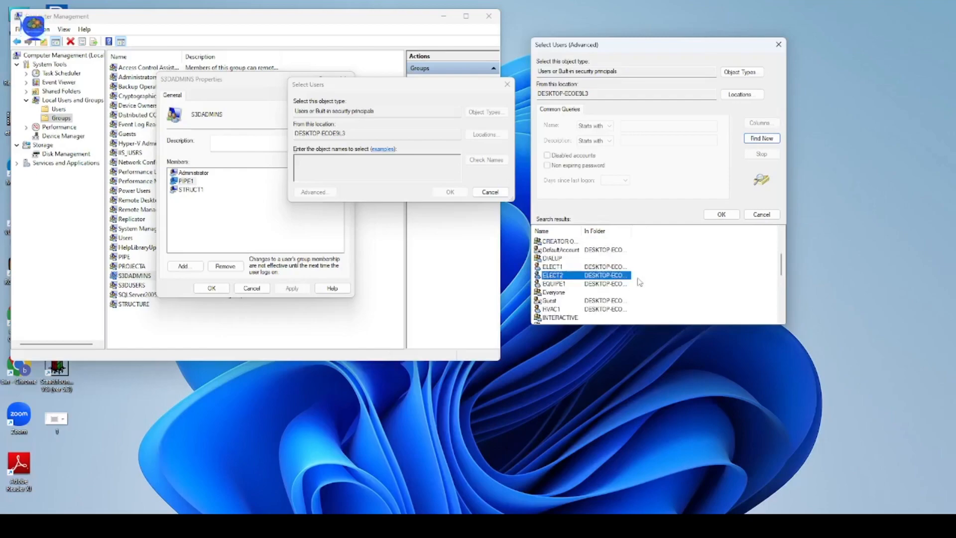
left_click(712, 214)
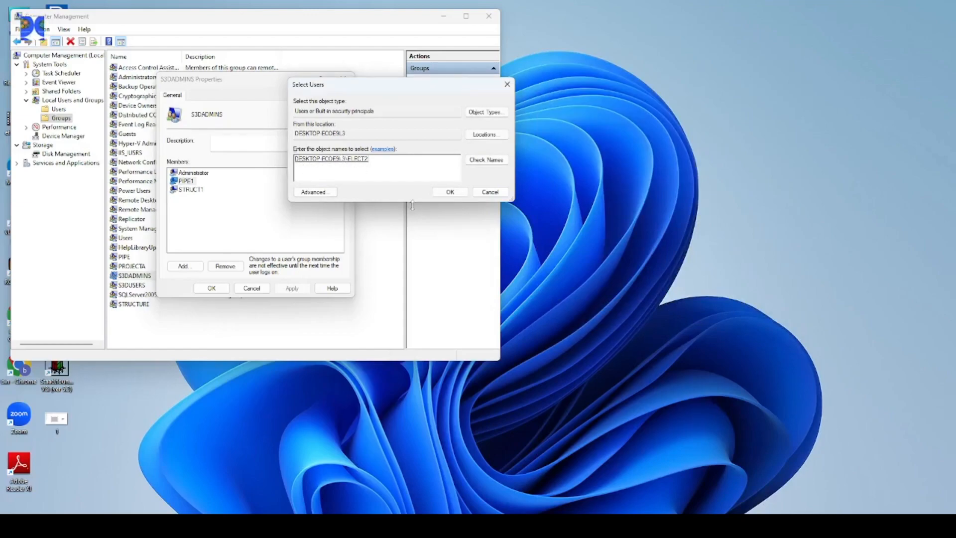
left_click(450, 191)
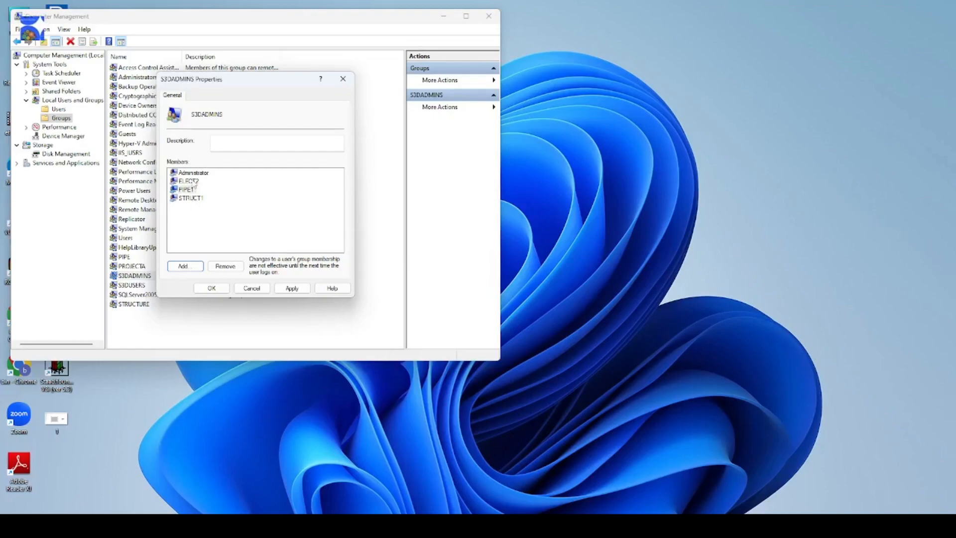
left_click(248, 287)
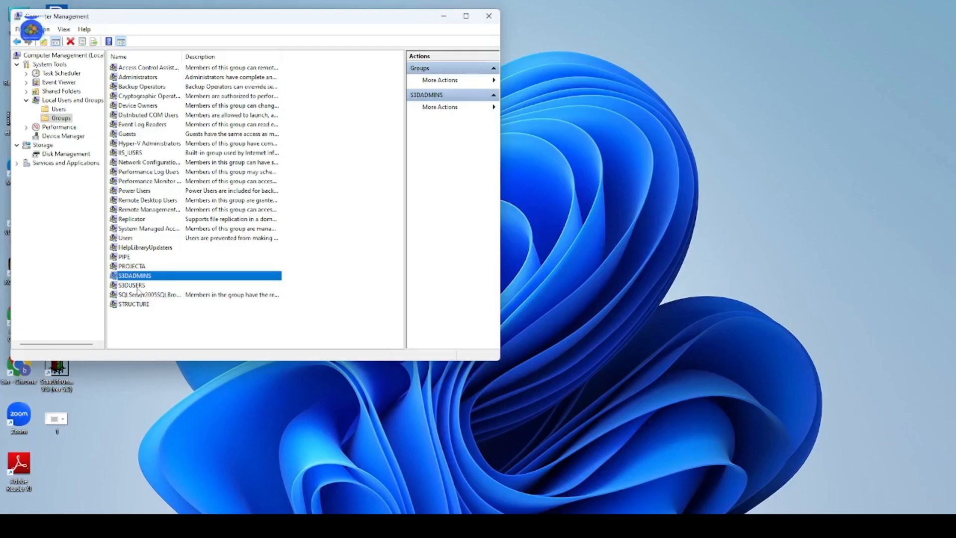
Step: Start a new local group named GRP1, leaving its description empty
right_click(56, 120)
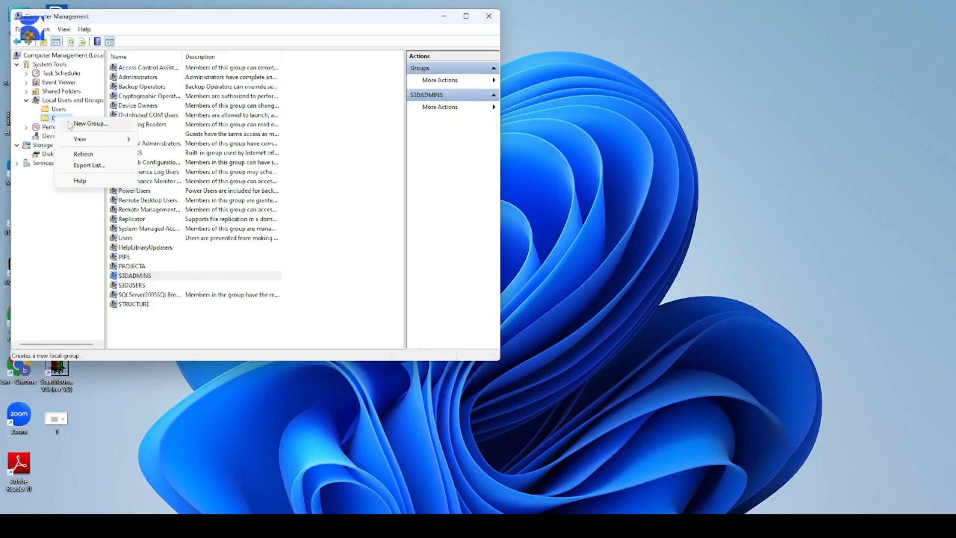
left_click(72, 122)
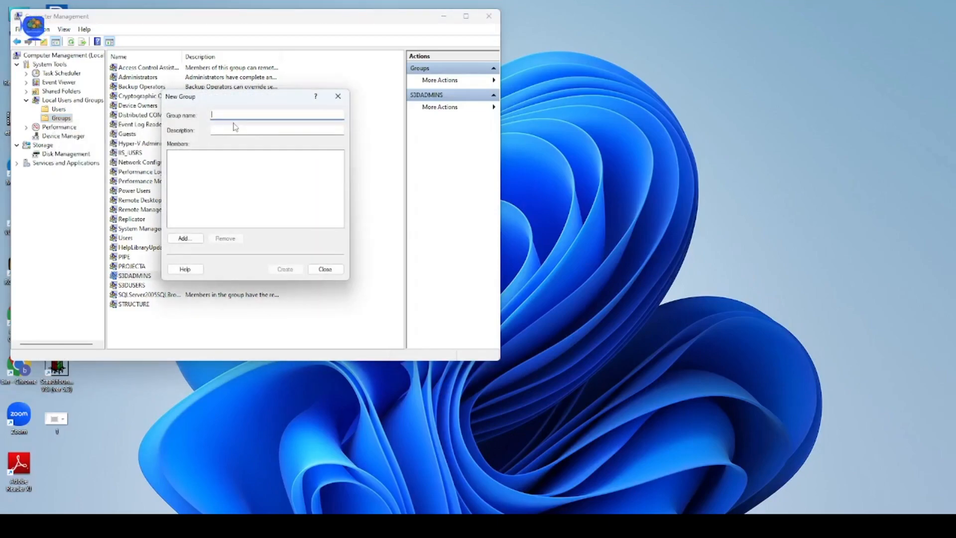
type("GR")
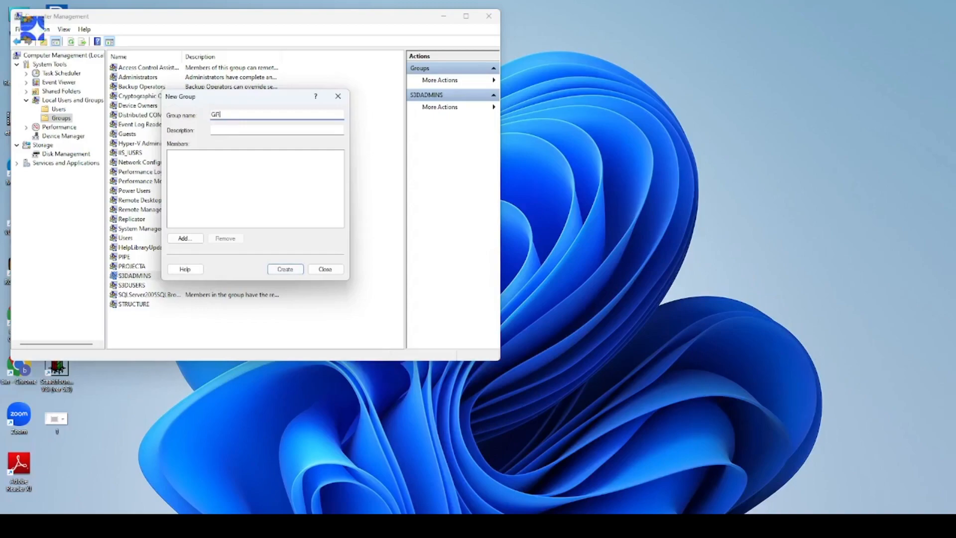
left_click(229, 130)
left_click(235, 114)
Step: Look through the accounts available as members of GRP1 in the advanced user search, leaving it without a selection
left_click(185, 239)
left_click_drag(253, 131, 478, 83)
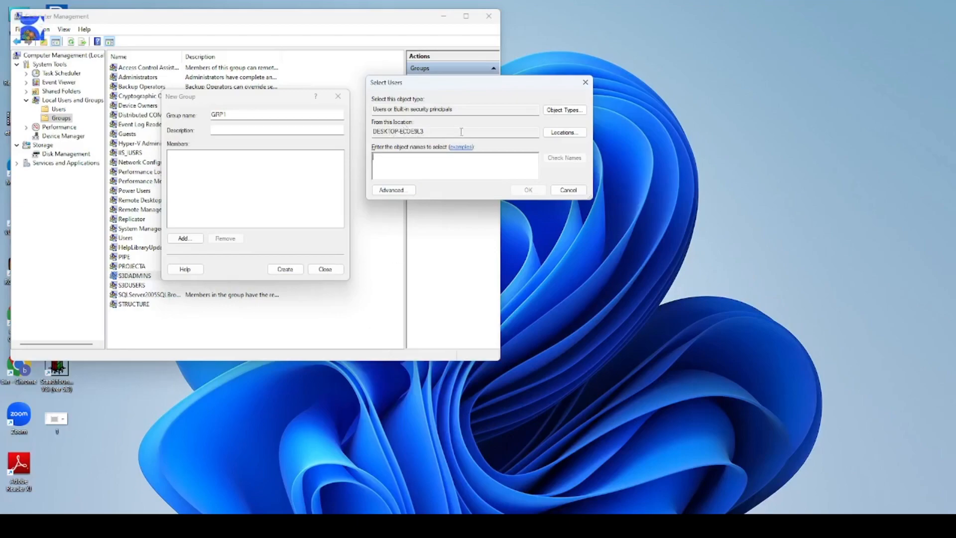
left_click(401, 190)
left_click_drag(452, 15, 667, 40)
left_click(799, 128)
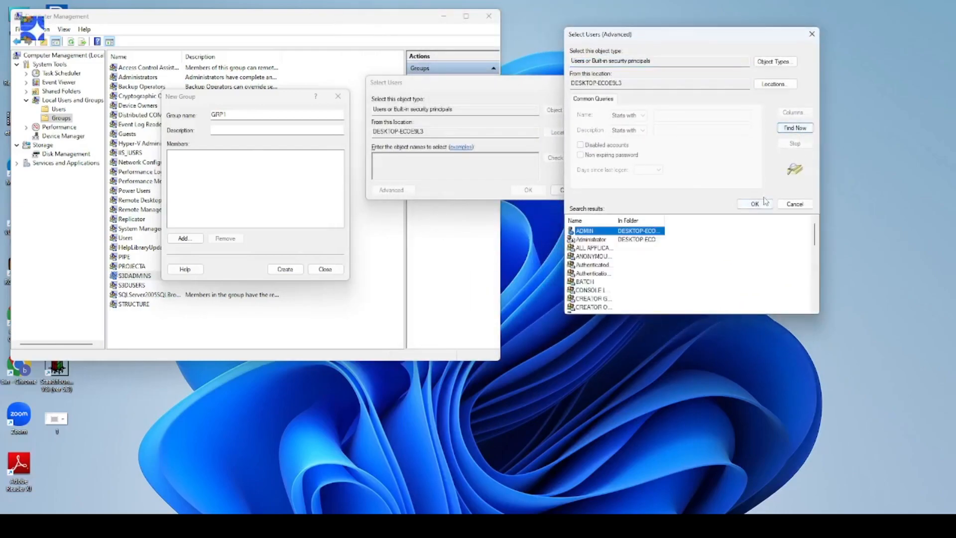
scroll(600, 275, "down", 1)
scroll(600, 275, "down", 6)
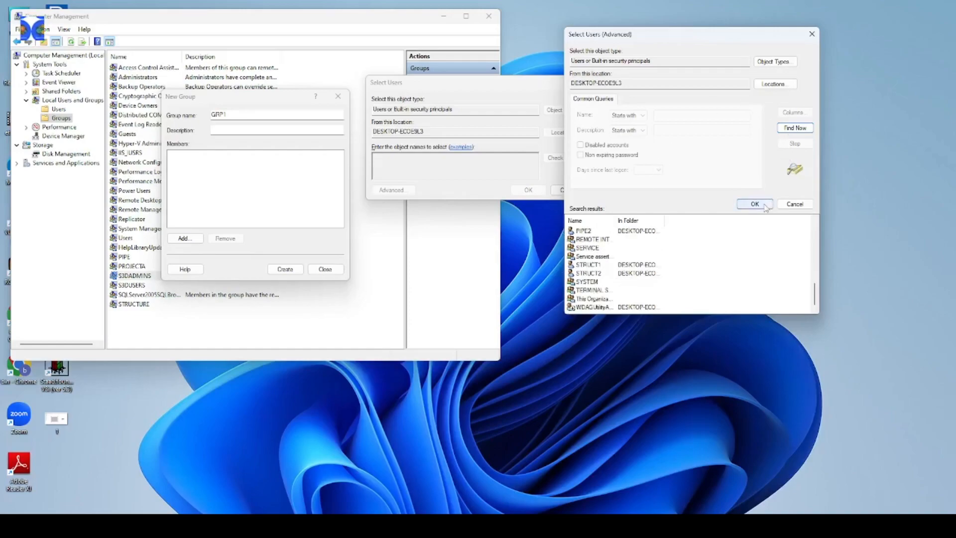
left_click(791, 204)
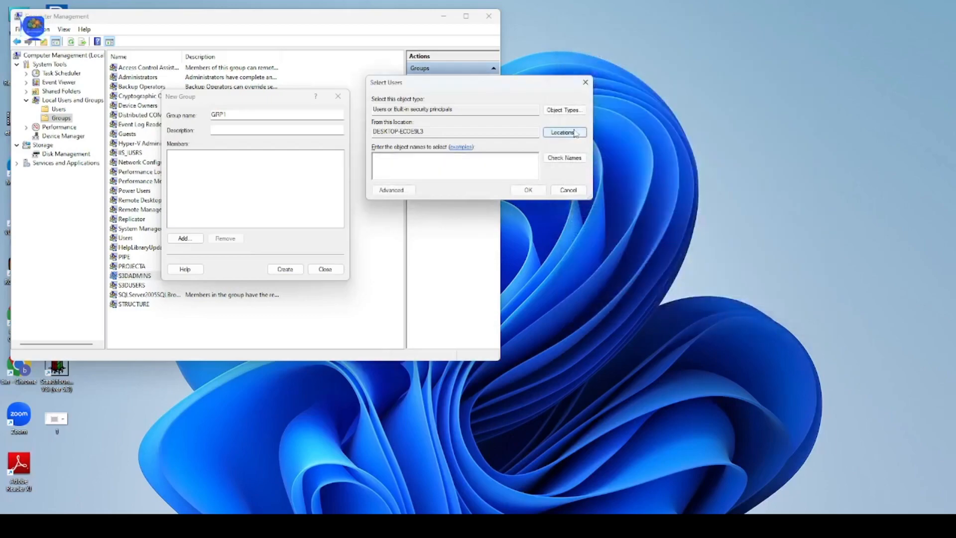
Step: Check which locations can be searched for group members, then leave the member selection
left_click(547, 133)
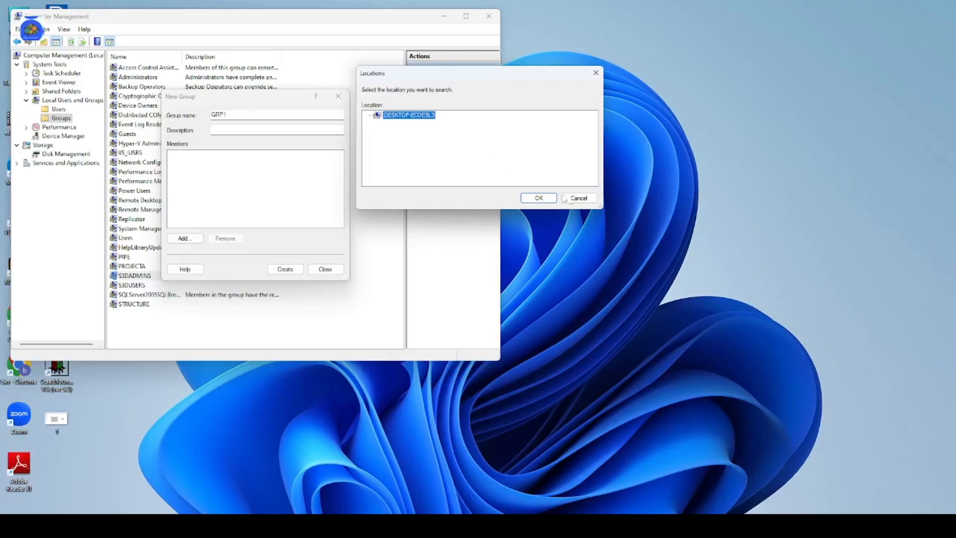
left_click(577, 198)
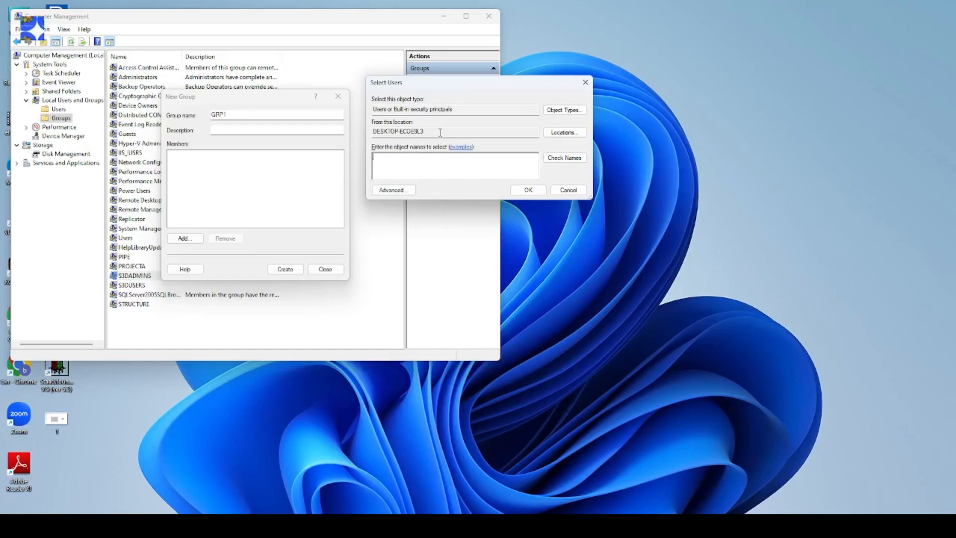
left_click(562, 191)
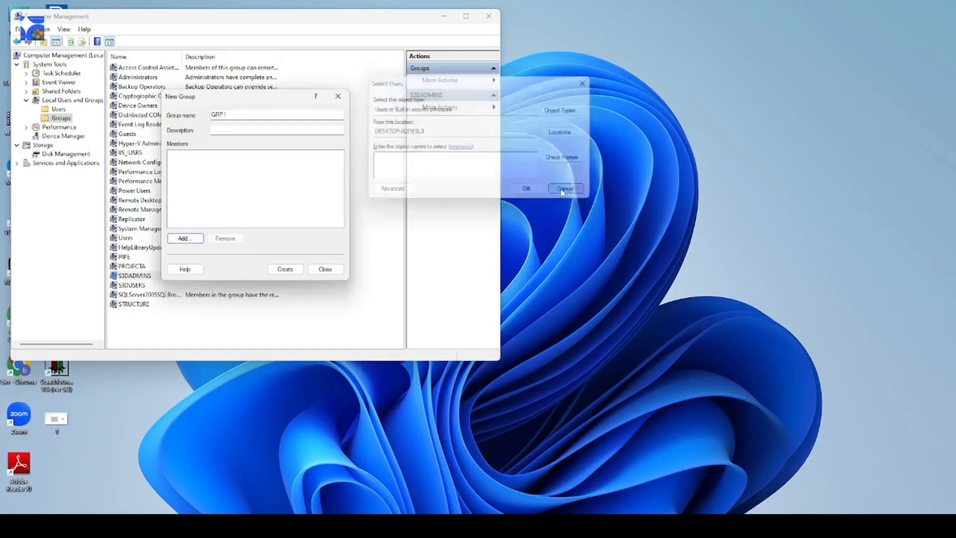
Step: Search all local accounts for GRP1 members and select ADMIN, Administrator, ELECT1, ELECT2 and EQUIPE1 together
left_click(192, 240)
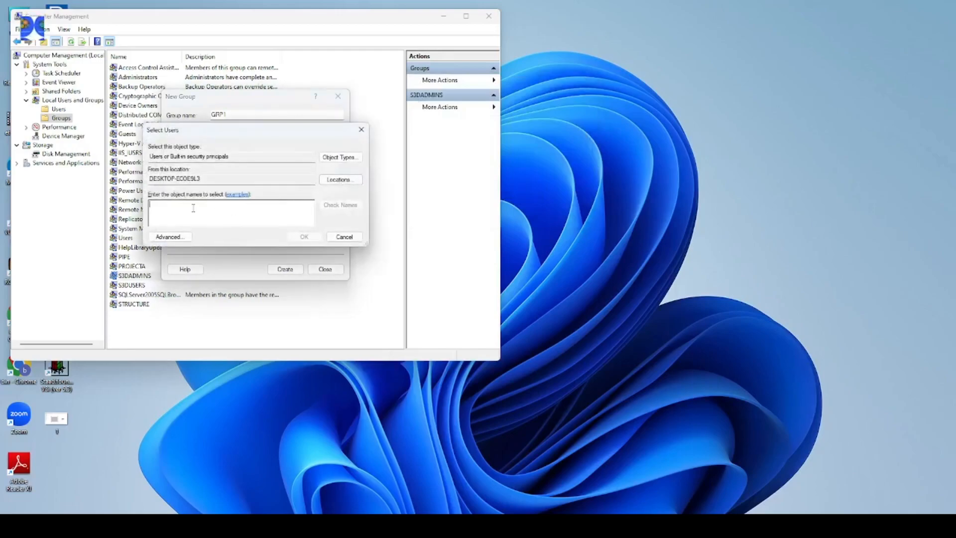
left_click(169, 237)
left_click(359, 142)
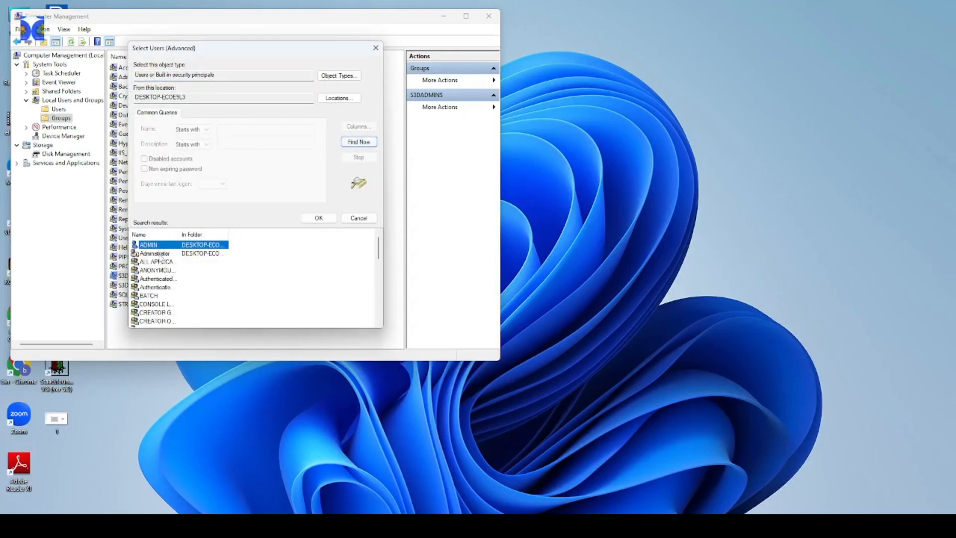
left_click(169, 254, "ctrl")
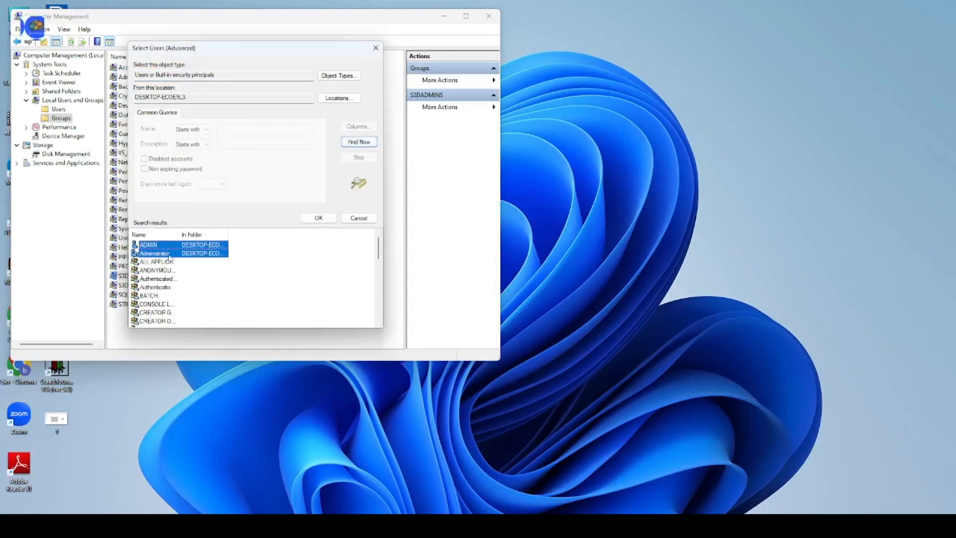
scroll(166, 298, "down", 2)
left_click(164, 295, "ctrl")
left_click(158, 305, "ctrl")
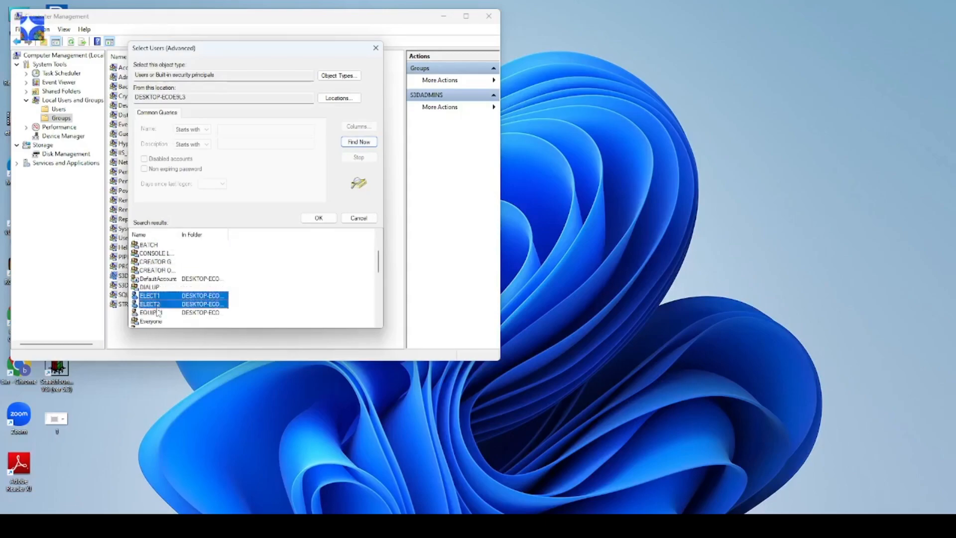
left_click(158, 313, "ctrl")
Step: Extend the selection with HVAC1, PIPE1, PIPE2, STRUCT1 and STRUCT2, and add all selected accounts to GRP1's members
scroll(168, 267, "down", 3)
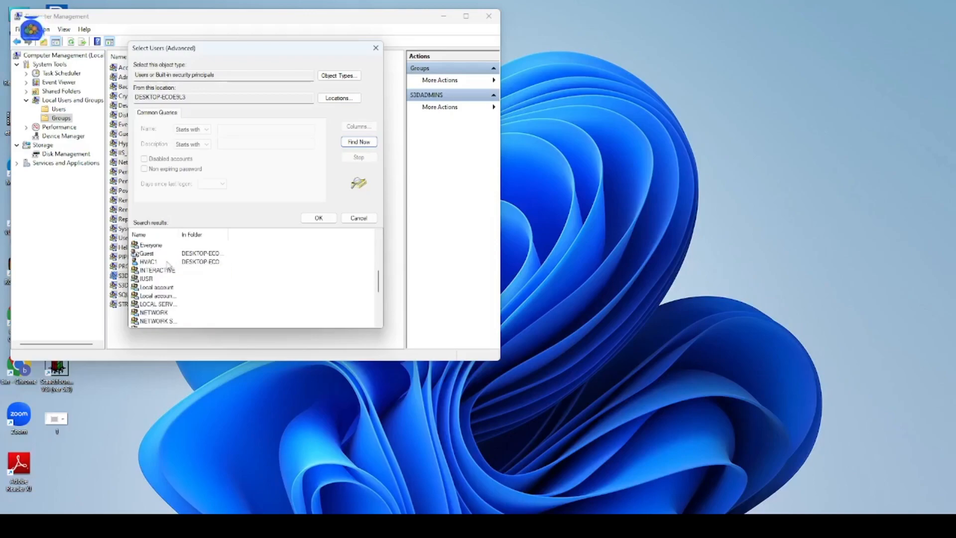
left_click(157, 263, "ctrl")
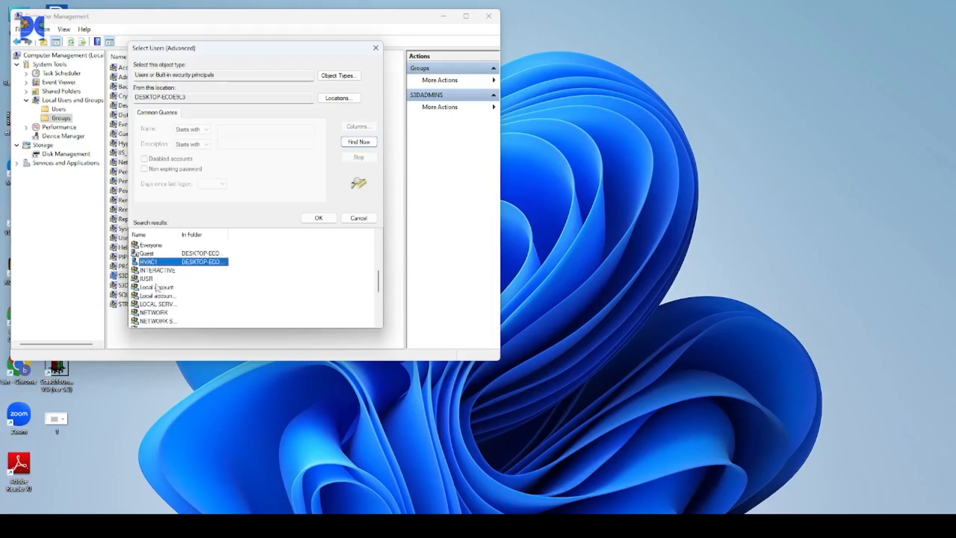
scroll(154, 288, "down", 2)
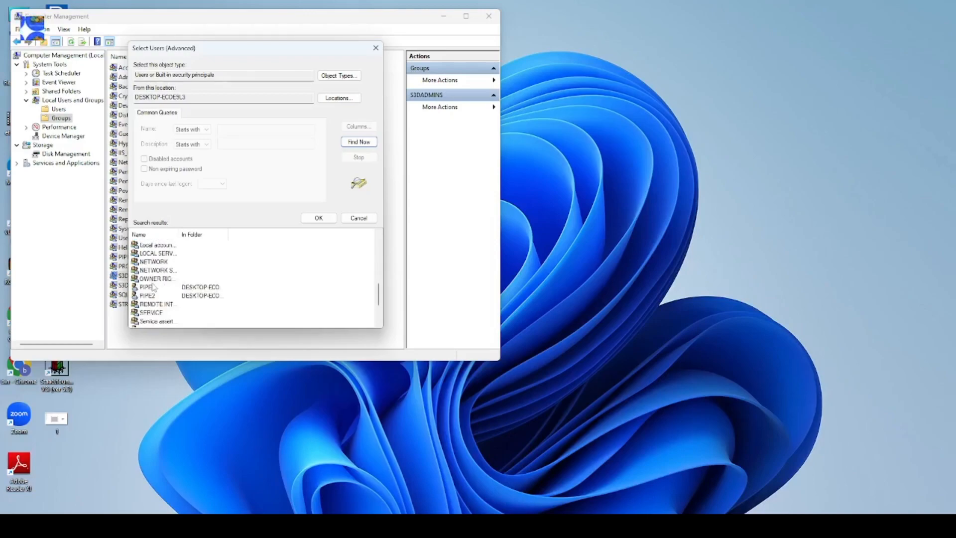
left_click(153, 288, "ctrl")
left_click(155, 296, "ctrl")
scroll(164, 294, "down", 2)
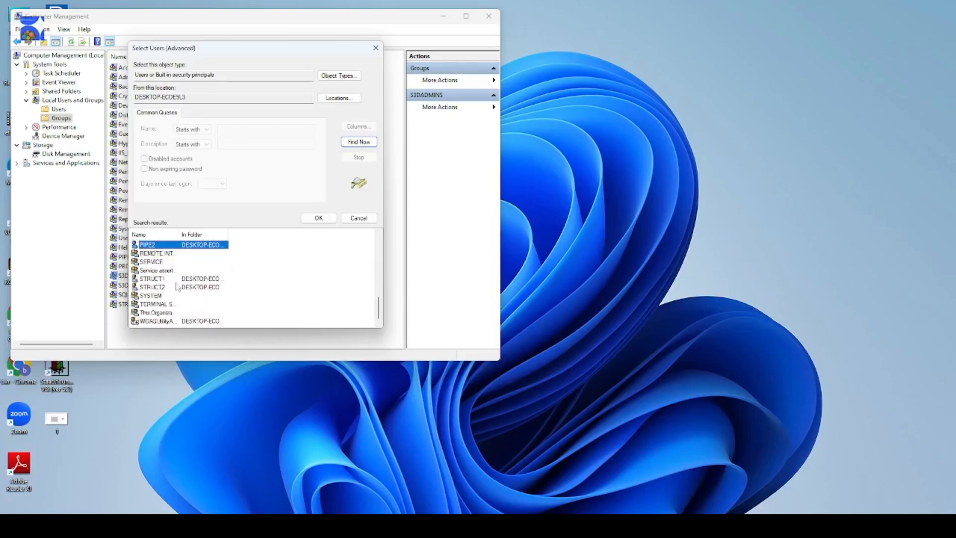
left_click(163, 279, "ctrl")
left_click(166, 287, "ctrl")
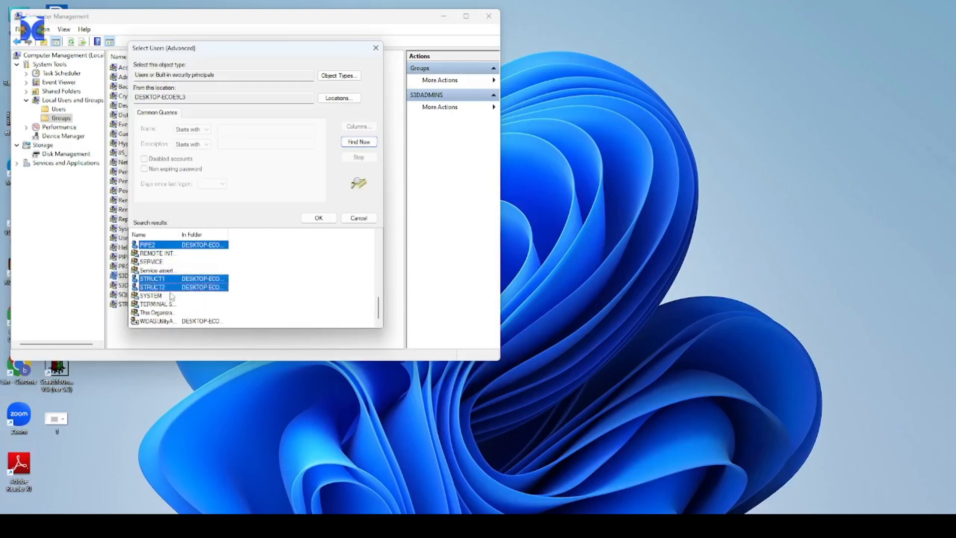
left_click(319, 218)
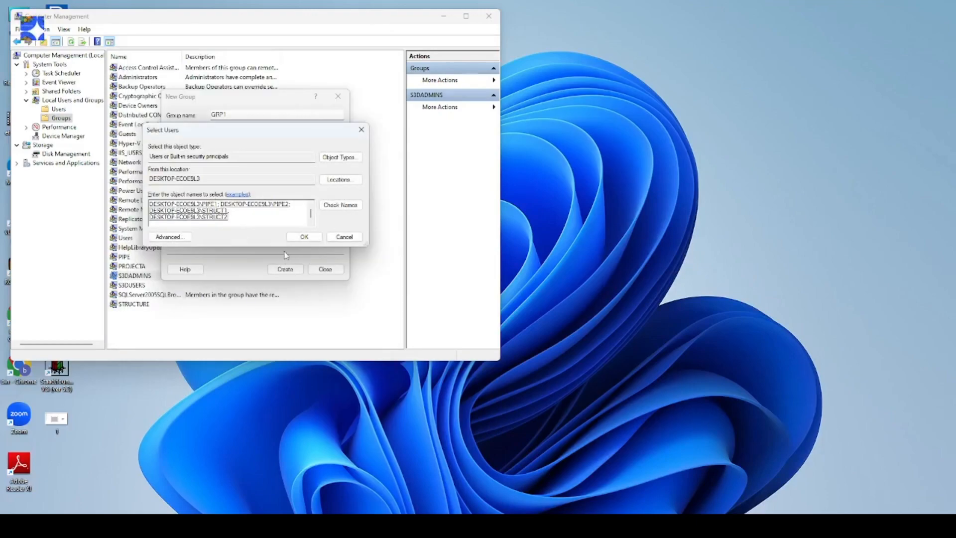
left_click(304, 237)
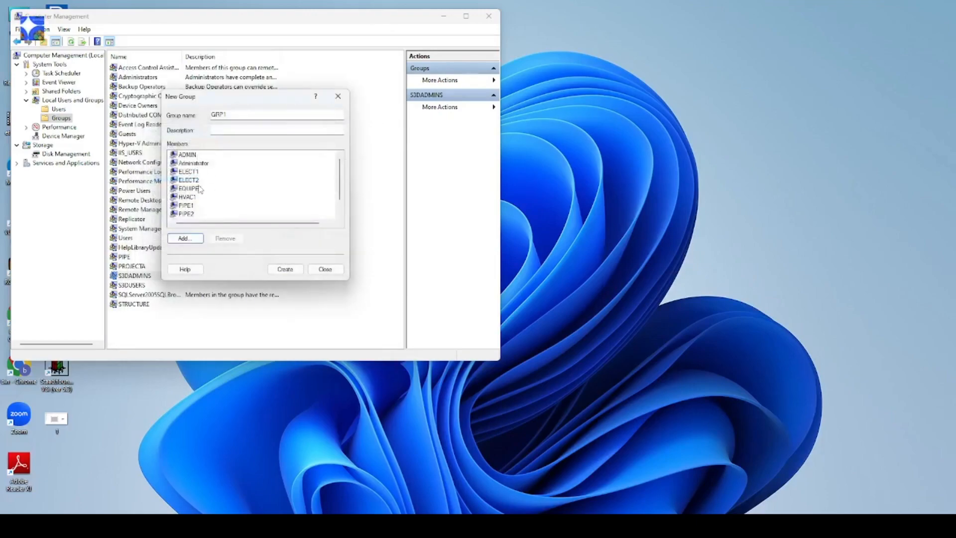
Step: Review the member list, create the GRP1 group and close the new group form
scroll(233, 171, "down", 1)
scroll(232, 172, "up", 1)
left_click(284, 271)
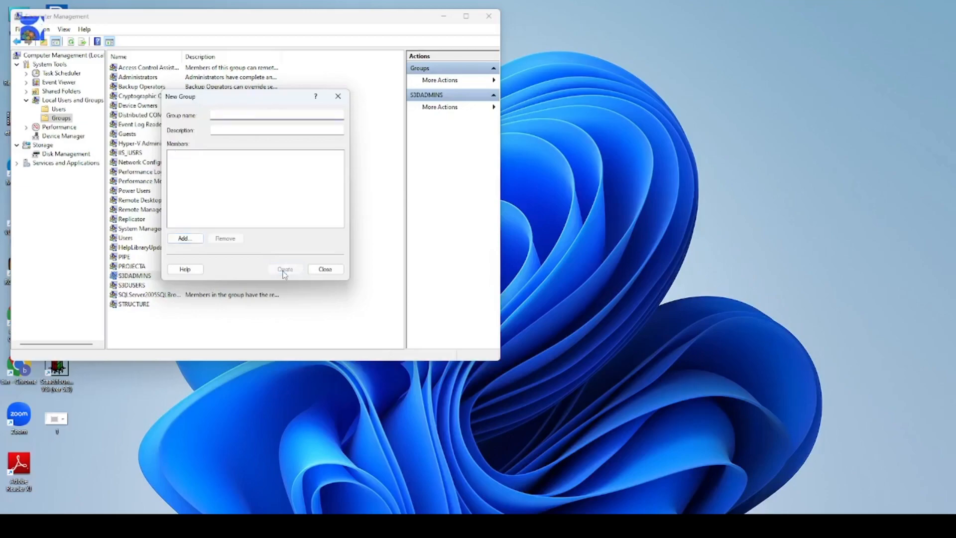
left_click(323, 271)
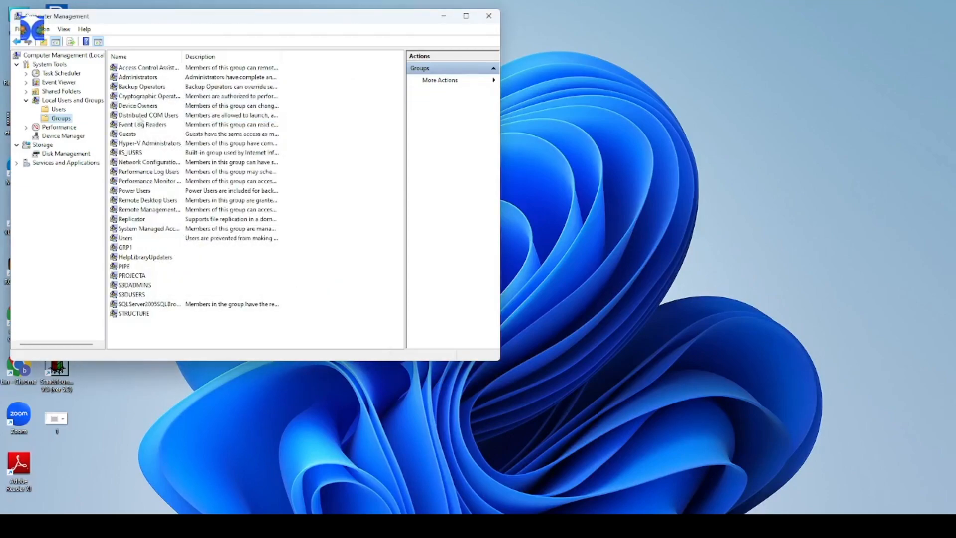
Step: Open the properties of GRP1 and check which object types can be searched when adding members
left_click(132, 247)
right_click(131, 249)
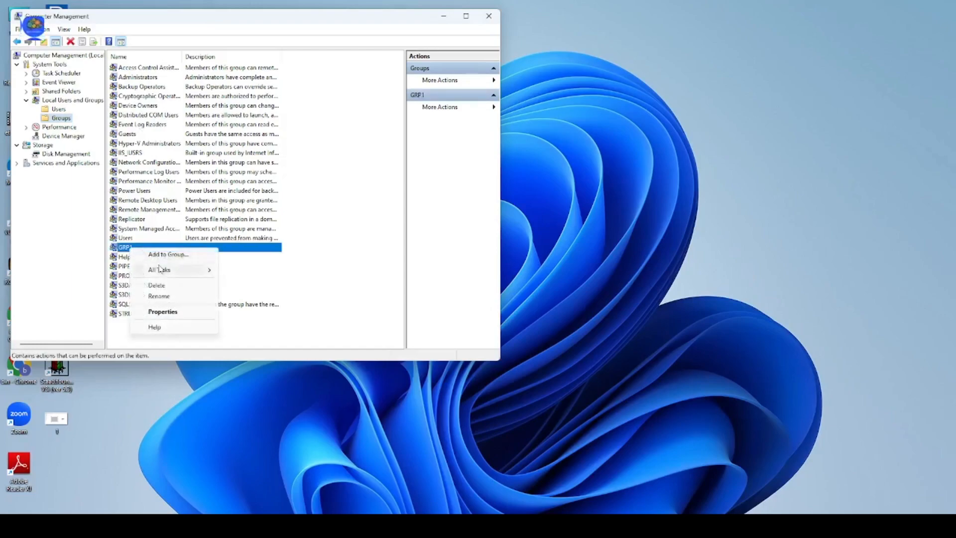
left_click(162, 311)
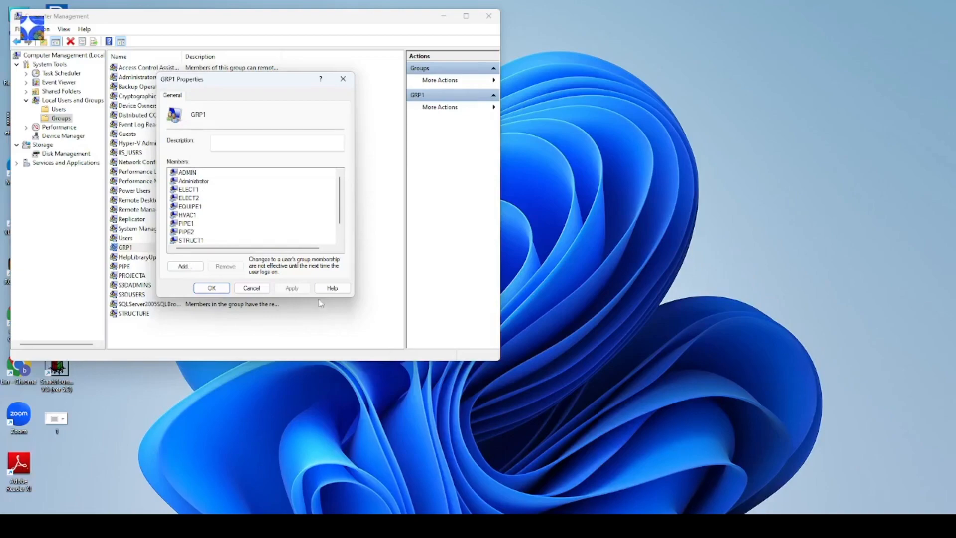
left_click(195, 268)
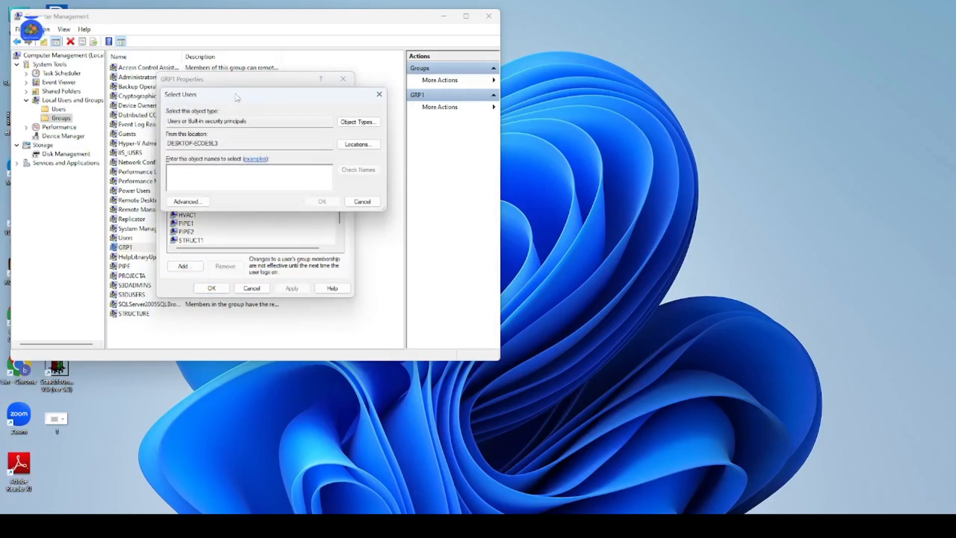
left_click_drag(237, 98, 440, 71)
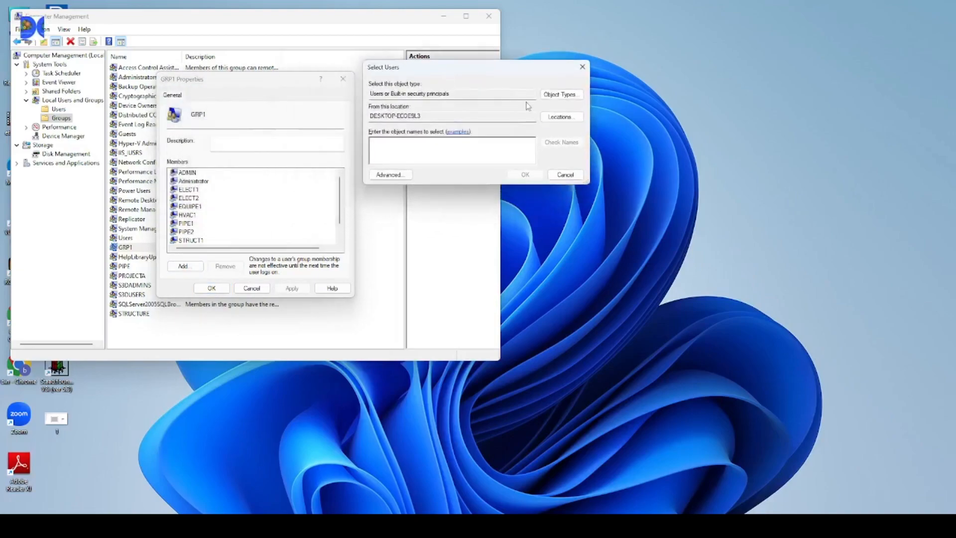
left_click(557, 96)
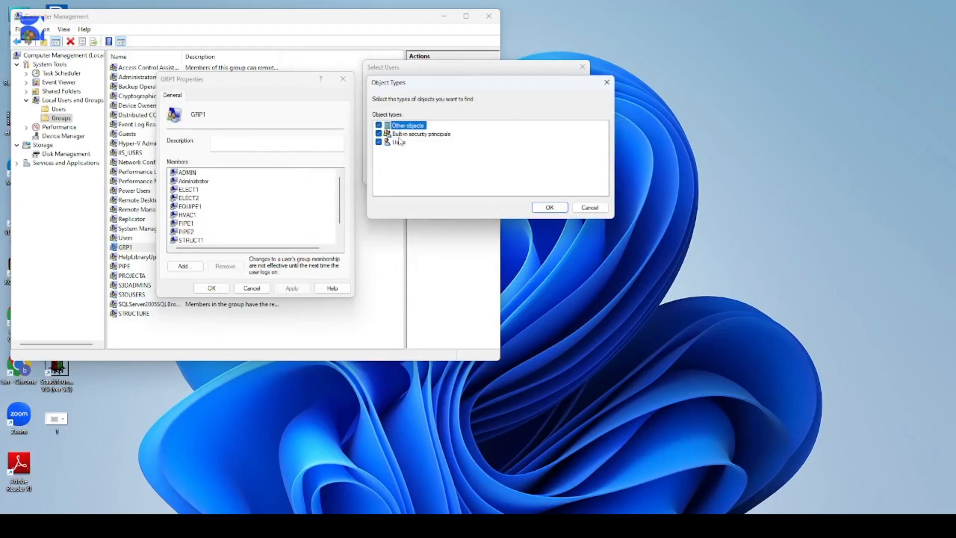
left_click(549, 207)
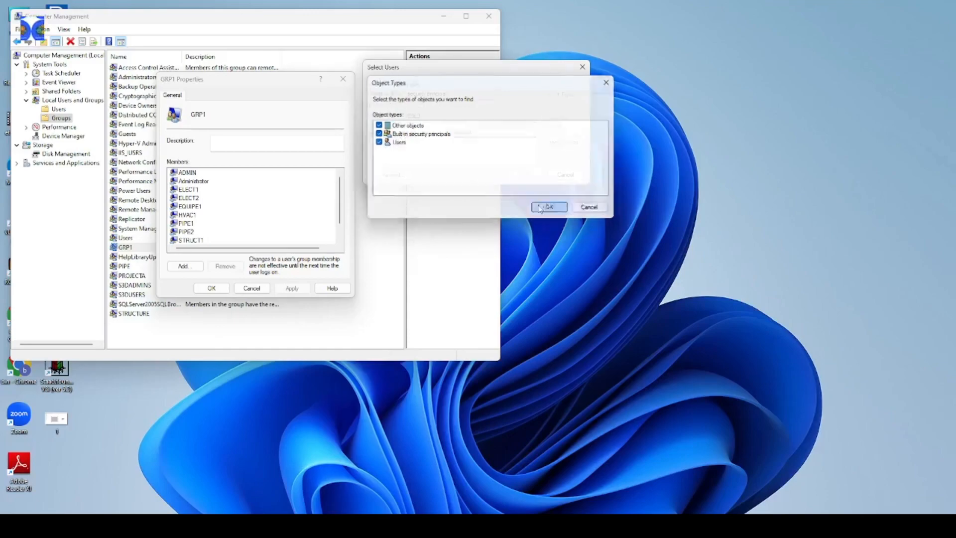
Step: Look through the accounts in the advanced user search for GRP1, and leave the group's properties without adding any
left_click(561, 143)
left_click(392, 176)
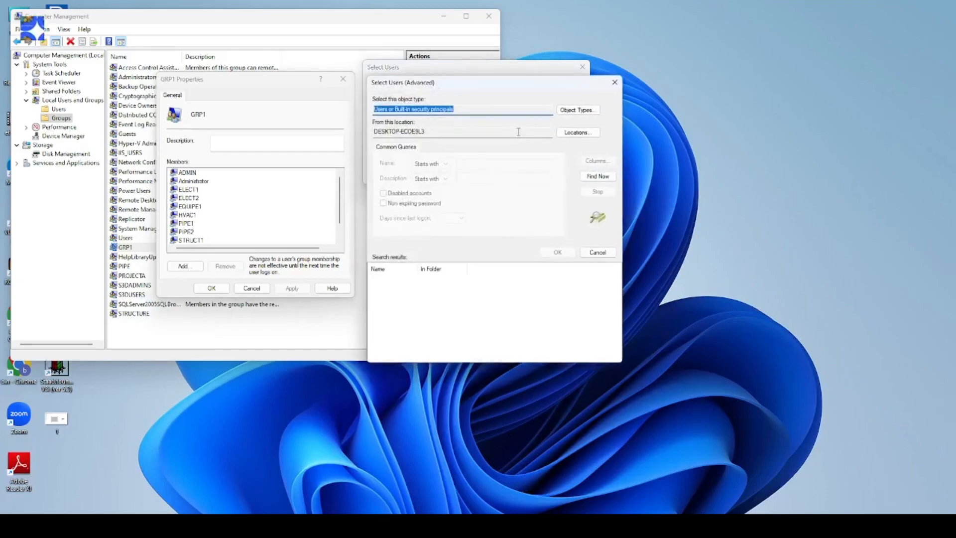
left_click_drag(495, 92, 635, 69)
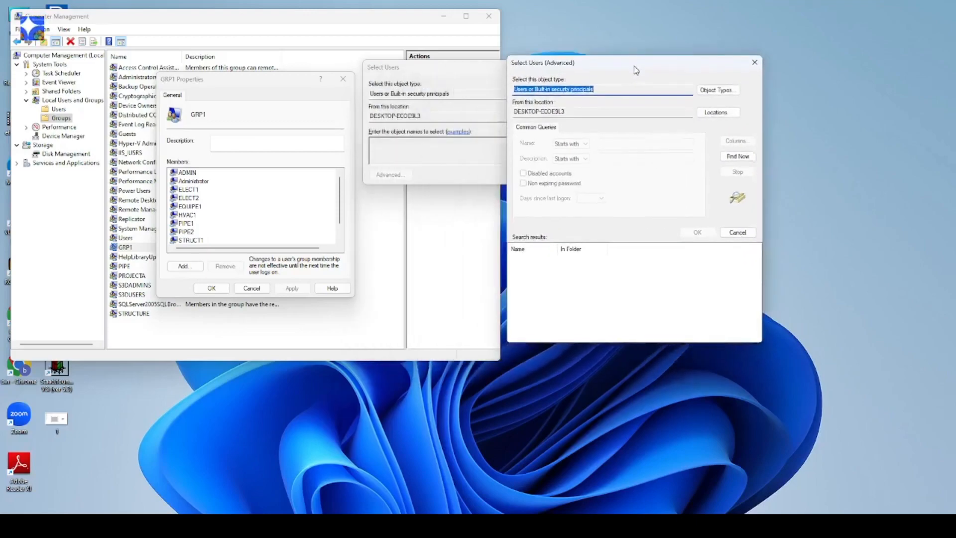
left_click(737, 151)
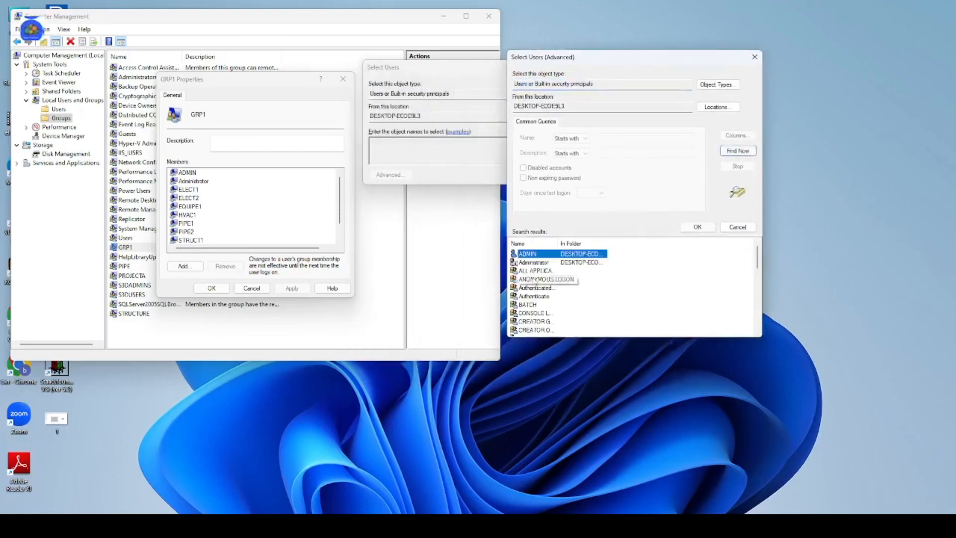
left_click(536, 280)
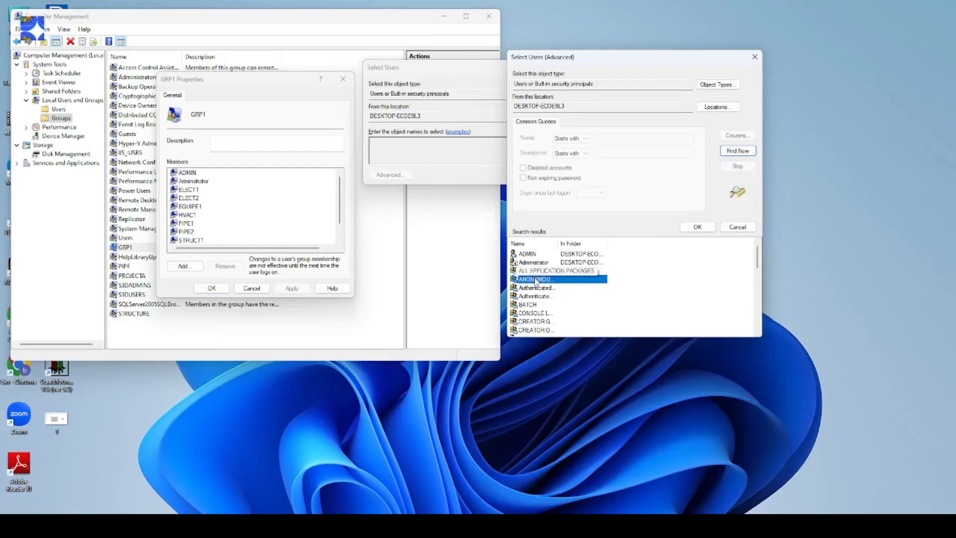
left_click(737, 227)
left_click(563, 175)
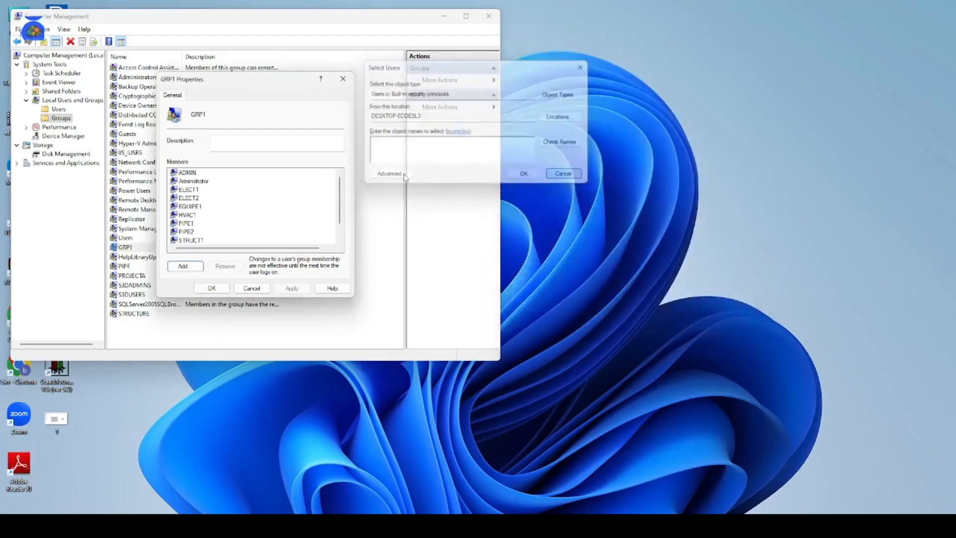
left_click(251, 287)
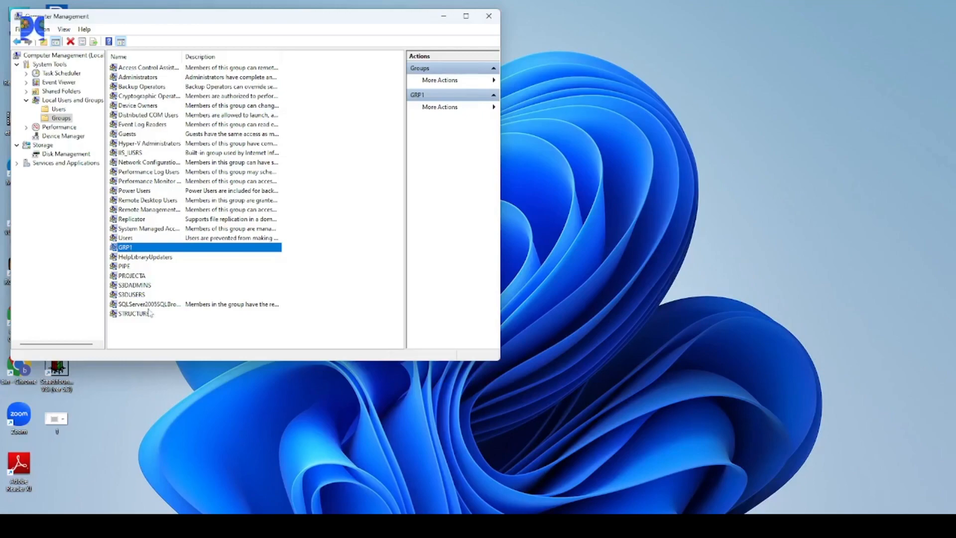
Step: Try to add ELECT2 as a member through the S3DADMINS group's properties, using the advanced user search
left_click(137, 286)
right_click(138, 288)
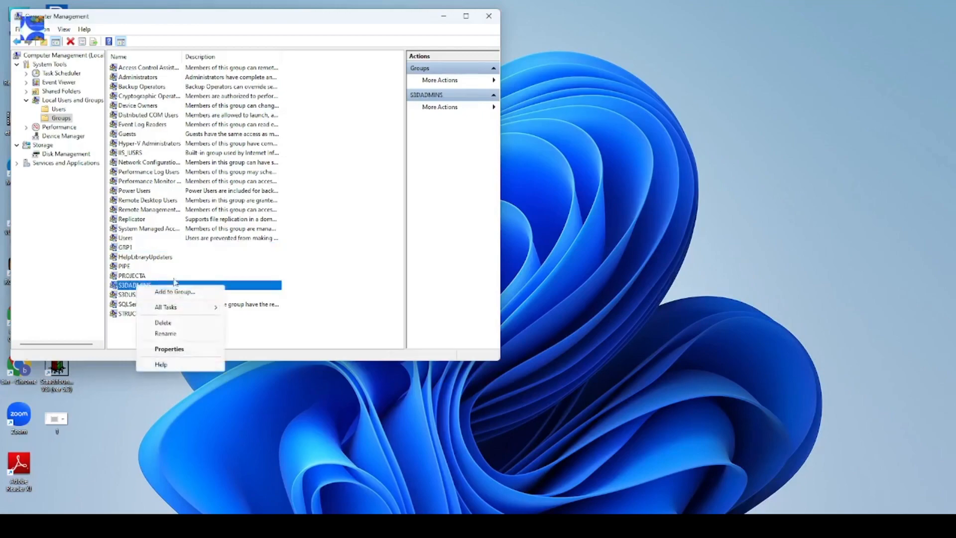
left_click(172, 349)
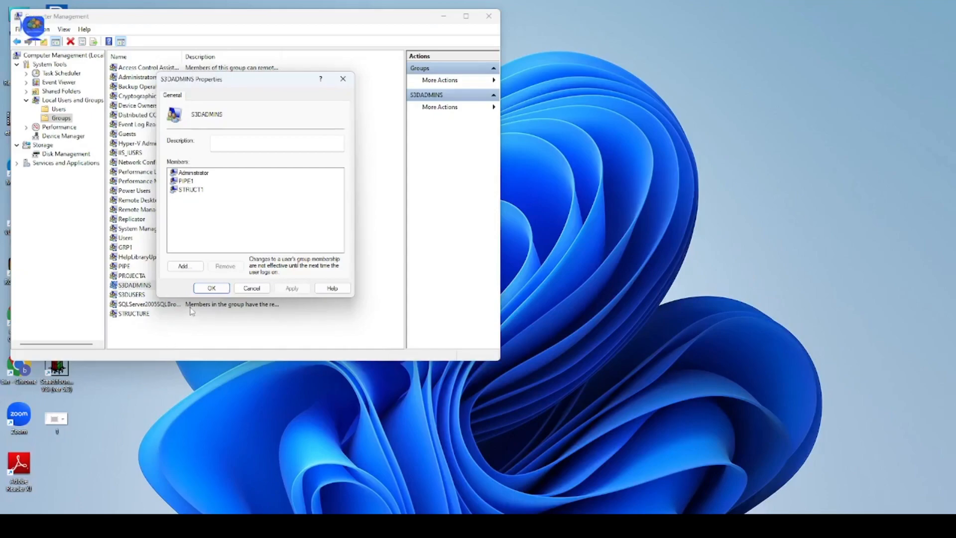
left_click(195, 268)
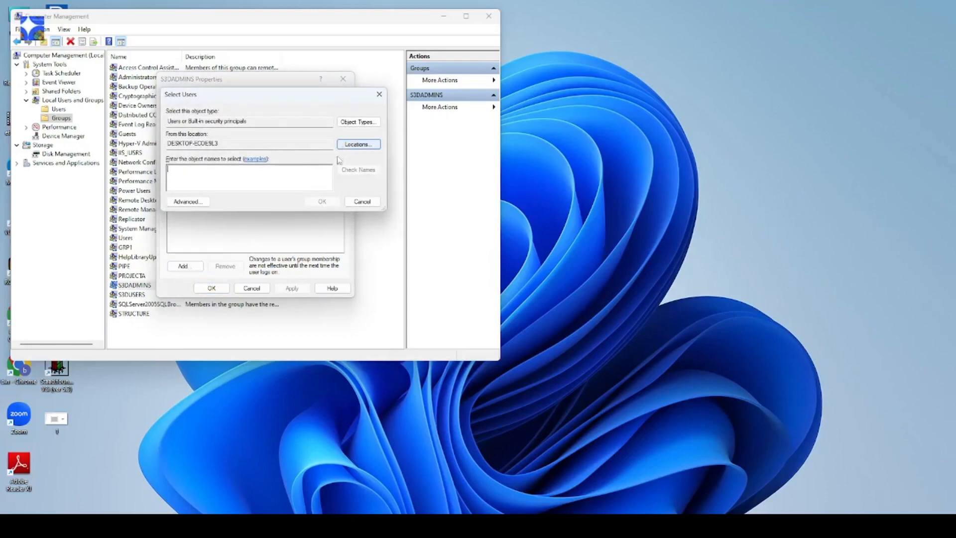
left_click(188, 202)
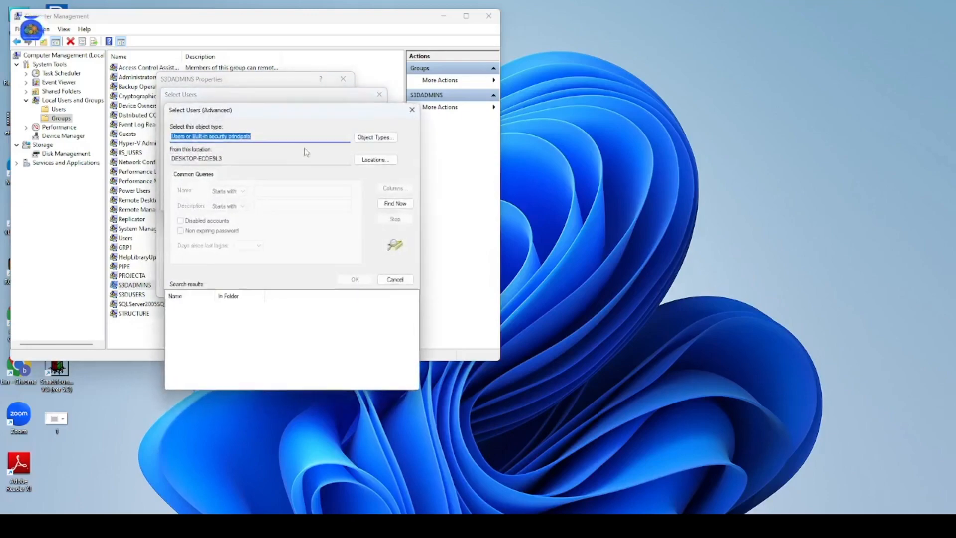
left_click(391, 206)
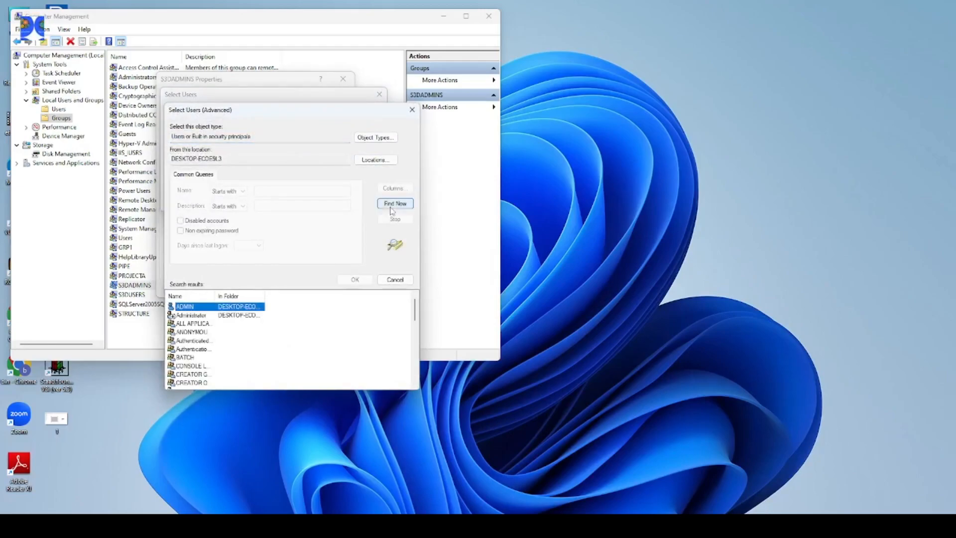
left_click(192, 357)
scroll(198, 356, "down", 3)
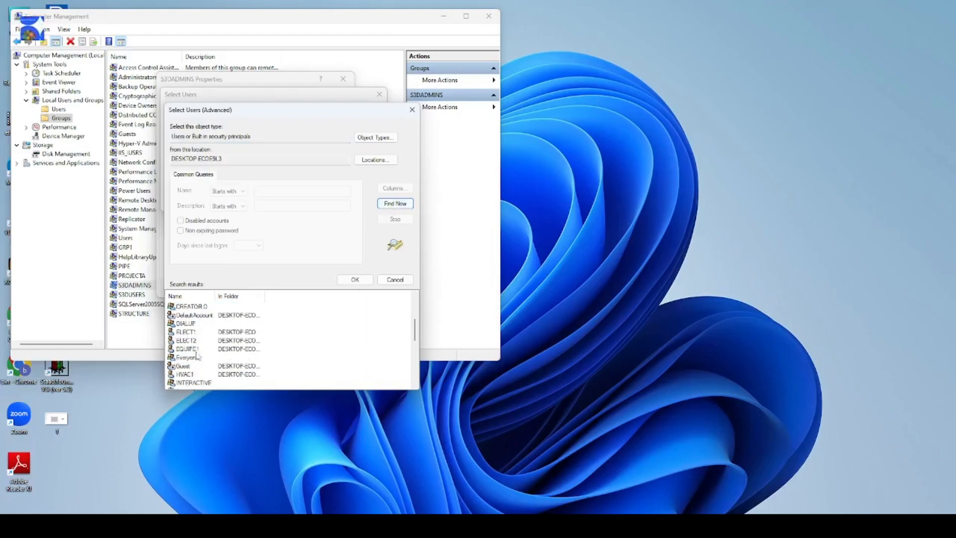
left_click(197, 343)
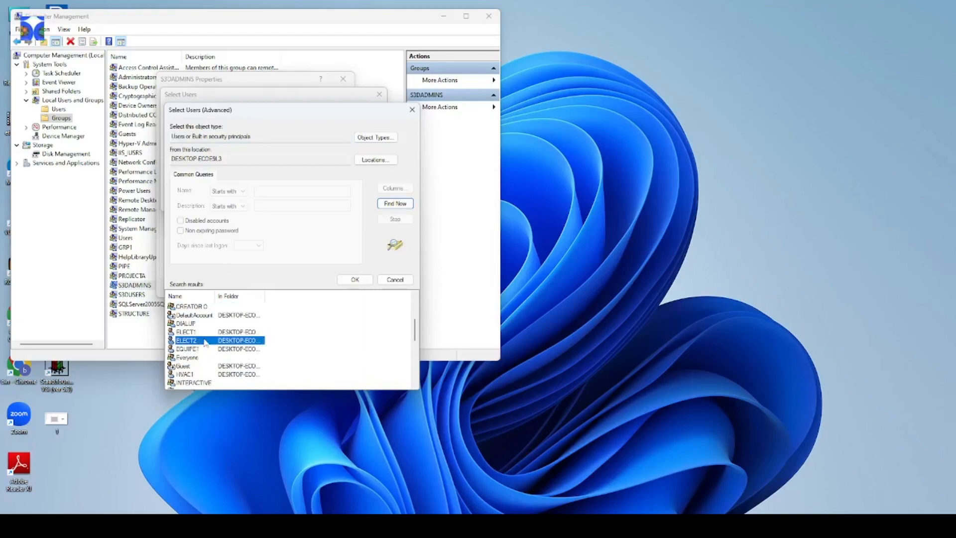
left_click(402, 280)
left_click(358, 200)
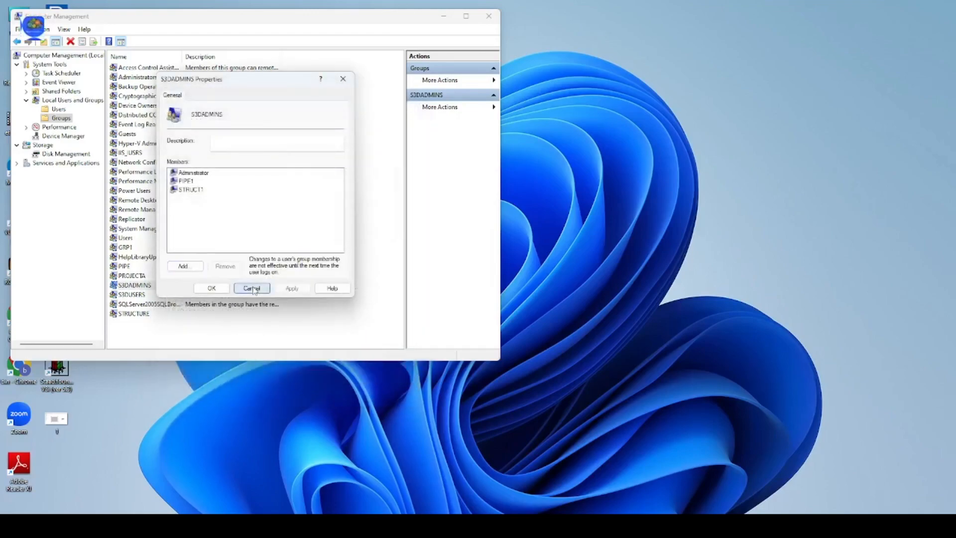
left_click(253, 288)
right_click(148, 287)
mouse_move(199, 307)
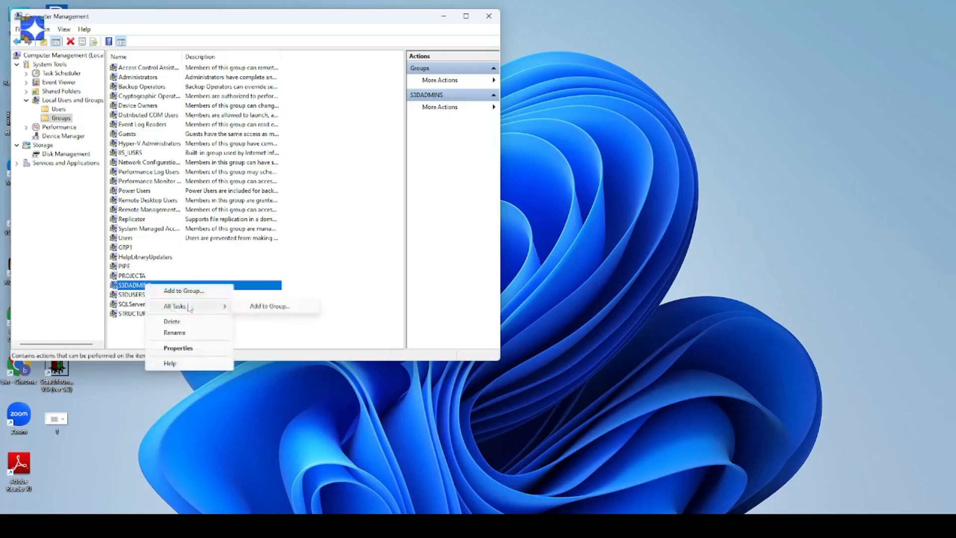
left_click(272, 343)
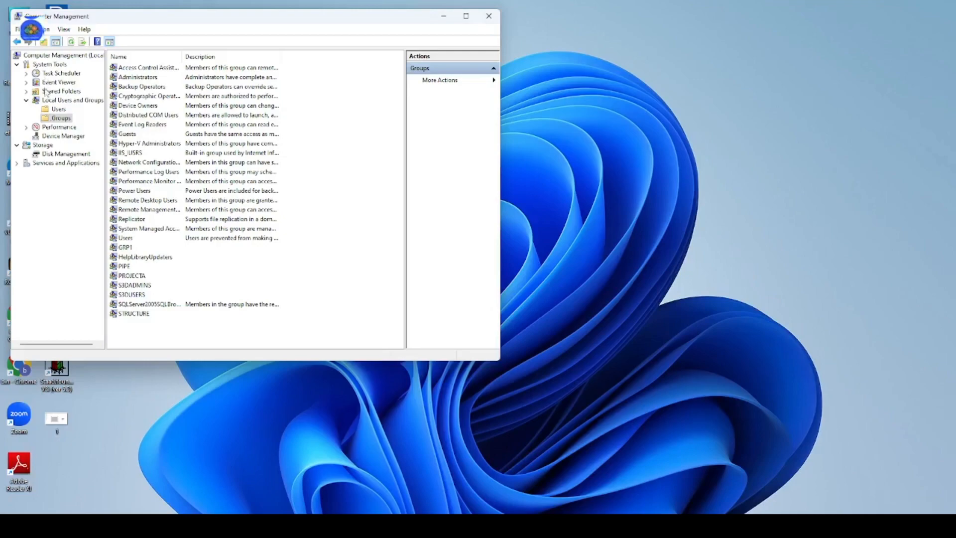
Step: Look through the contents of Performance, Event Viewer, Shared Folders, and Local Users and Groups under System Tools
left_click(27, 100)
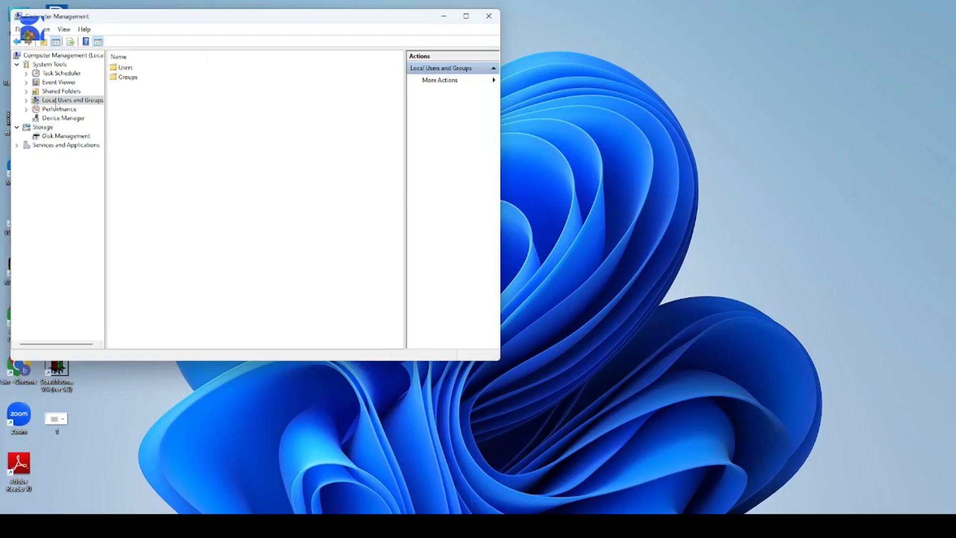
left_click(27, 110)
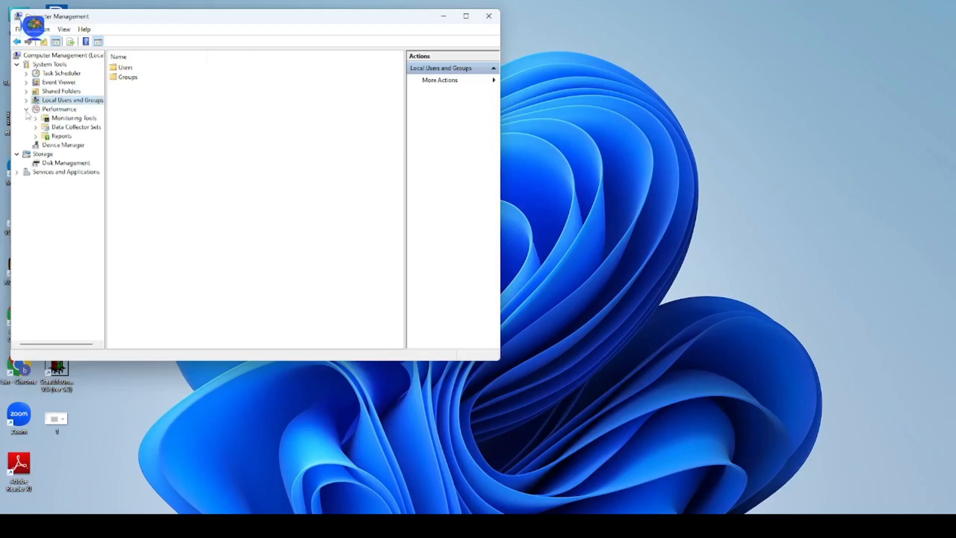
left_click(26, 110)
left_click(26, 82)
left_click(26, 82)
left_click(26, 82)
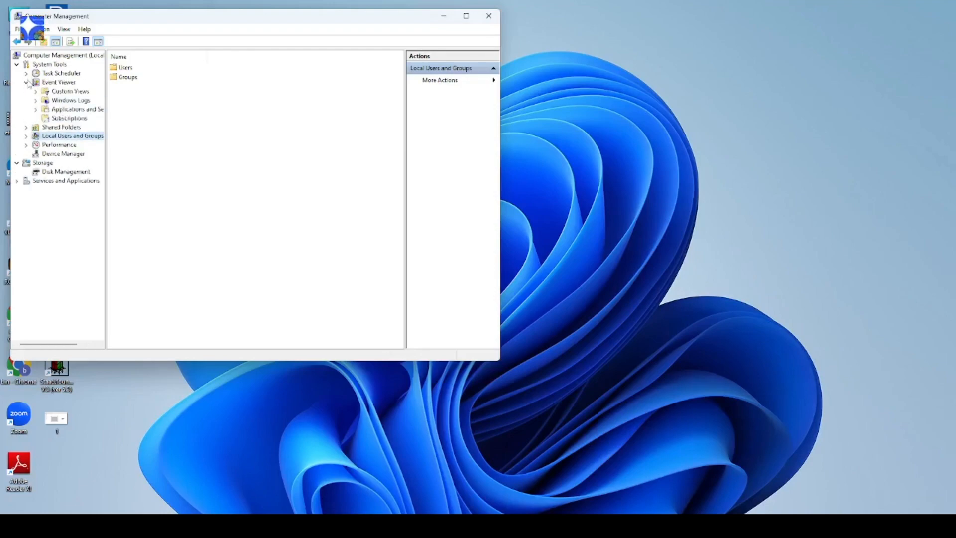
left_click(26, 82)
left_click(26, 91)
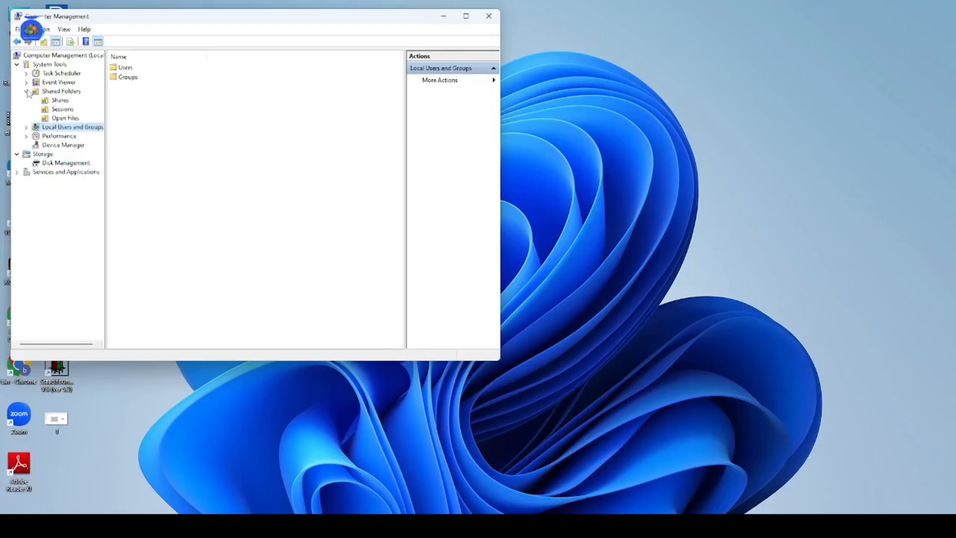
left_click(27, 91)
left_click(27, 100)
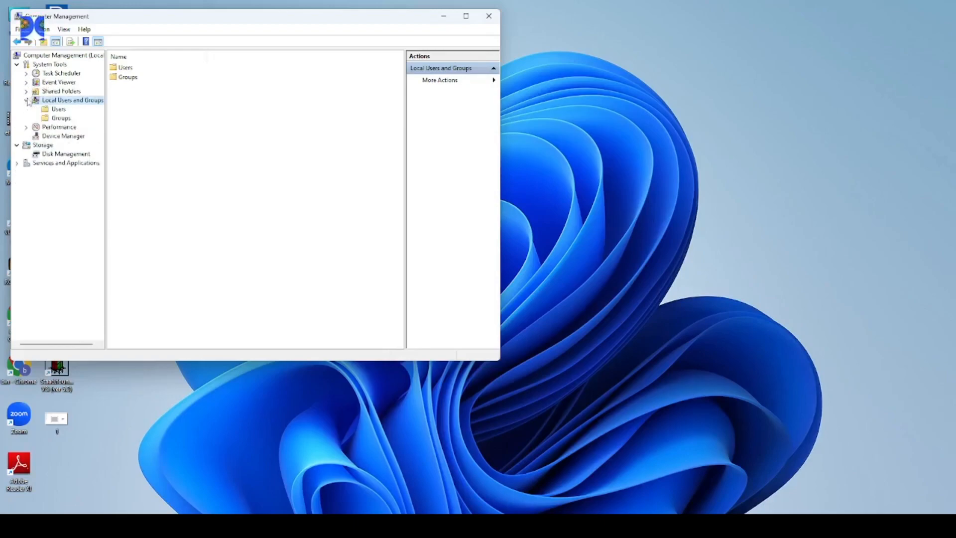
Step: Examine the Performance subfolders, including Monitoring Tools, Data Collector Sets and Reports, and the items under Services and Applications
left_click(26, 127)
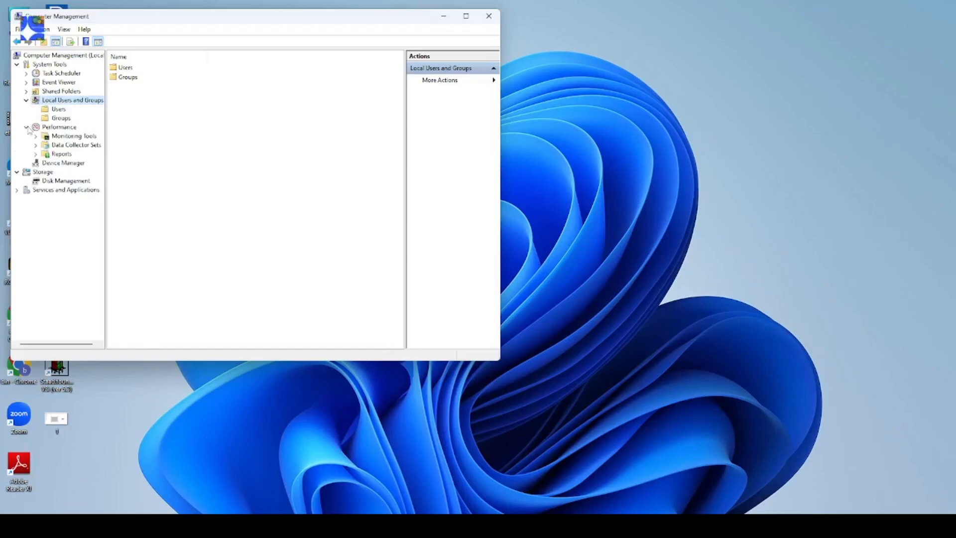
left_click(35, 154)
left_click(36, 145)
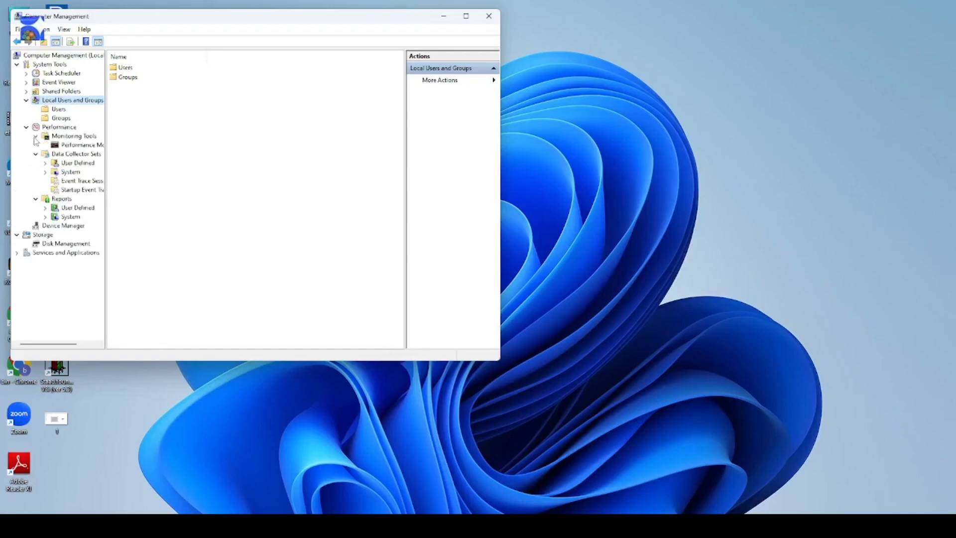
left_click(35, 145)
left_click(35, 154)
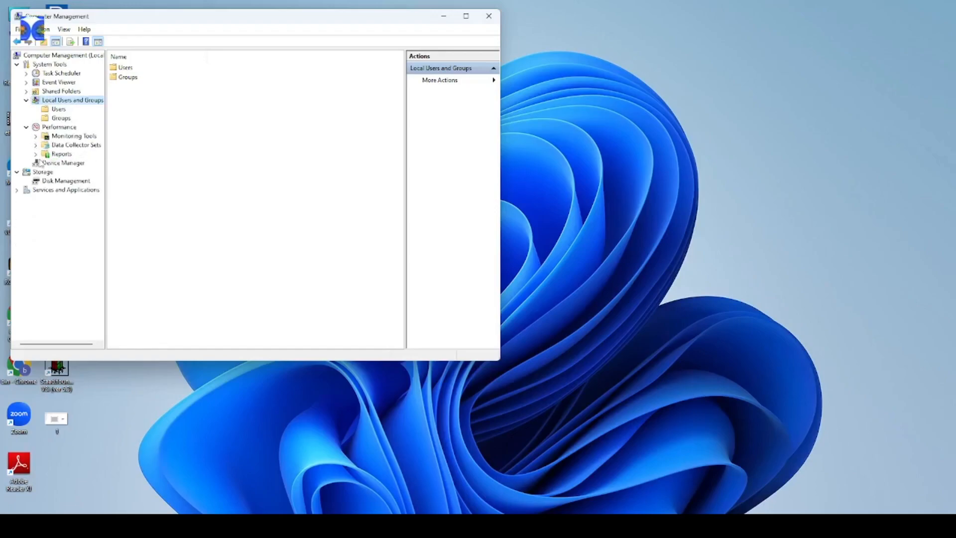
left_click(18, 190)
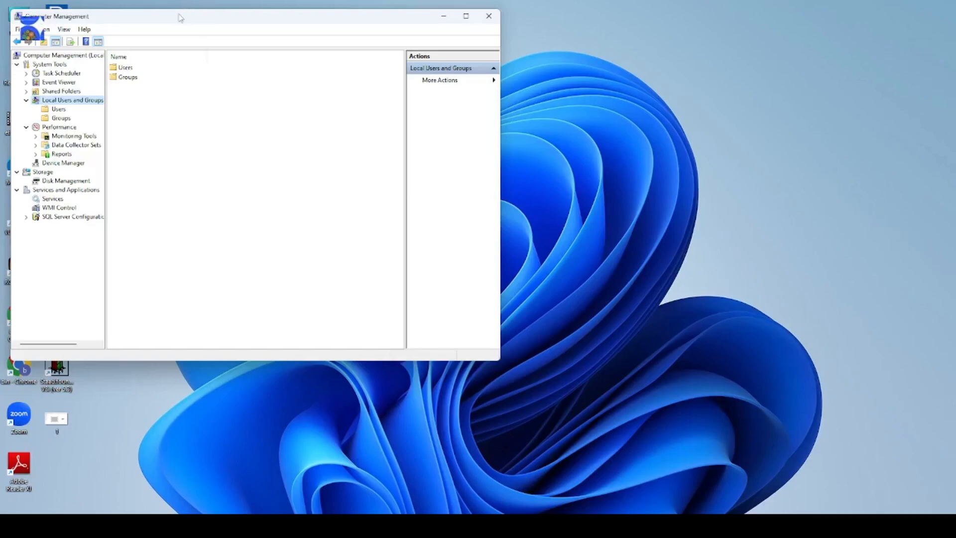
Step: Move the Computer Management window clear of the desktop icons and check the console's options without changing them
left_click_drag(181, 16, 407, 22)
left_click(246, 35)
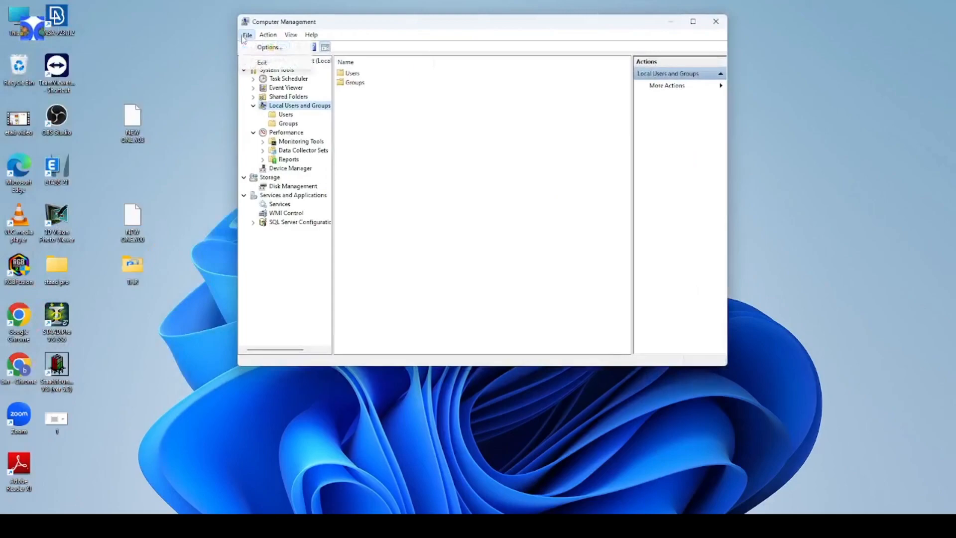
left_click(272, 48)
left_click(518, 293)
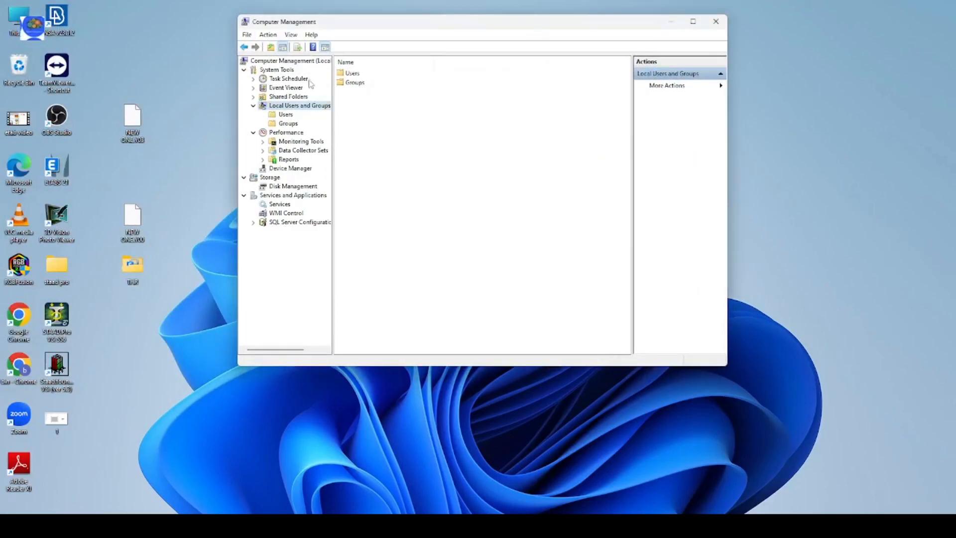